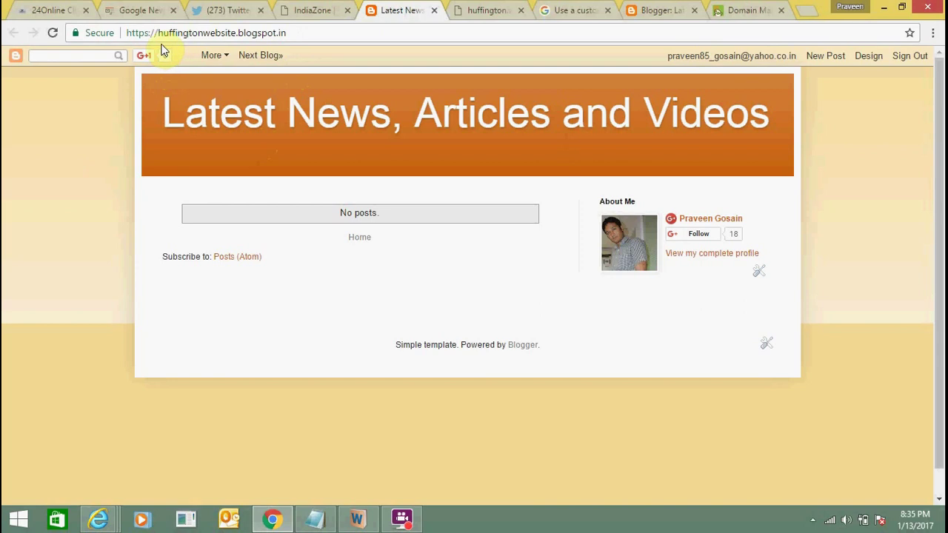
Compare the blog's huffingtonwebsite.blogspot.in address with the parked page at huffington.website
click(480, 9)
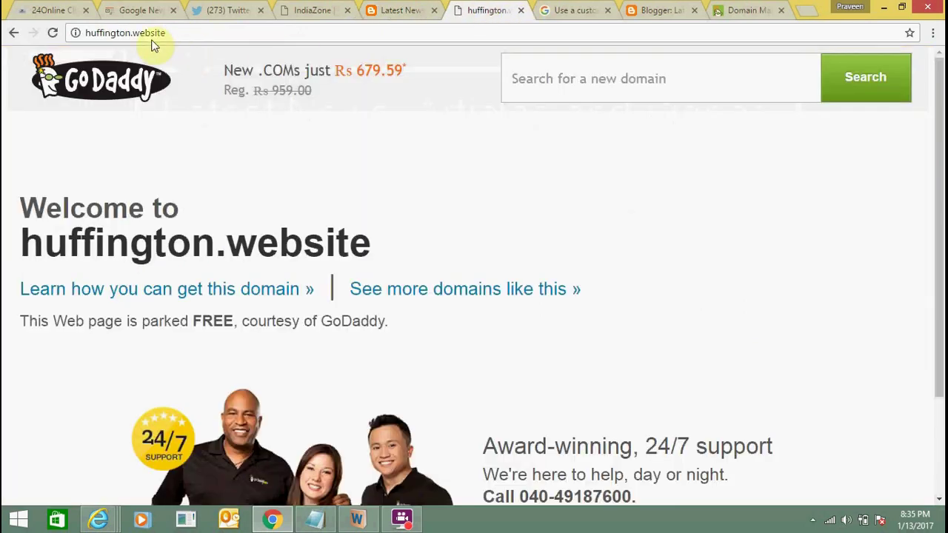
click(413, 8)
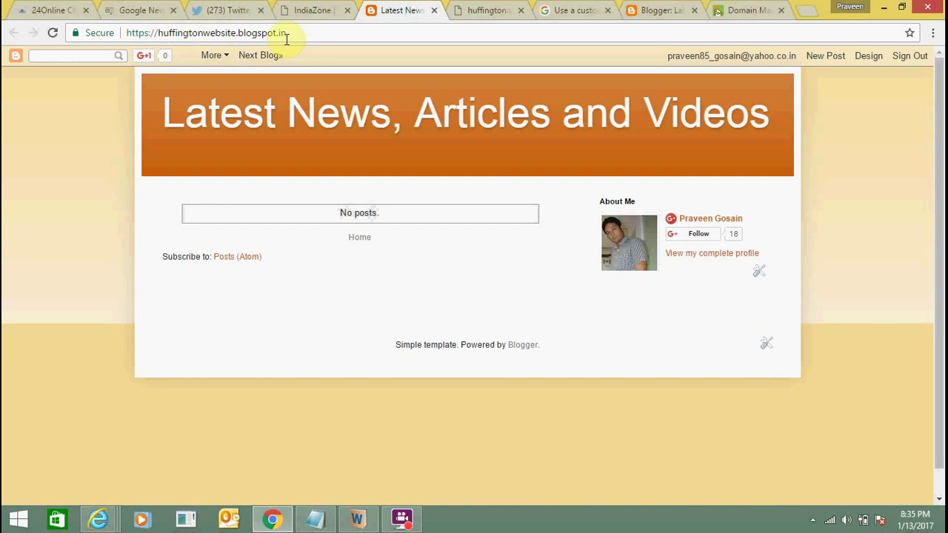
drag(299, 34, 109, 37)
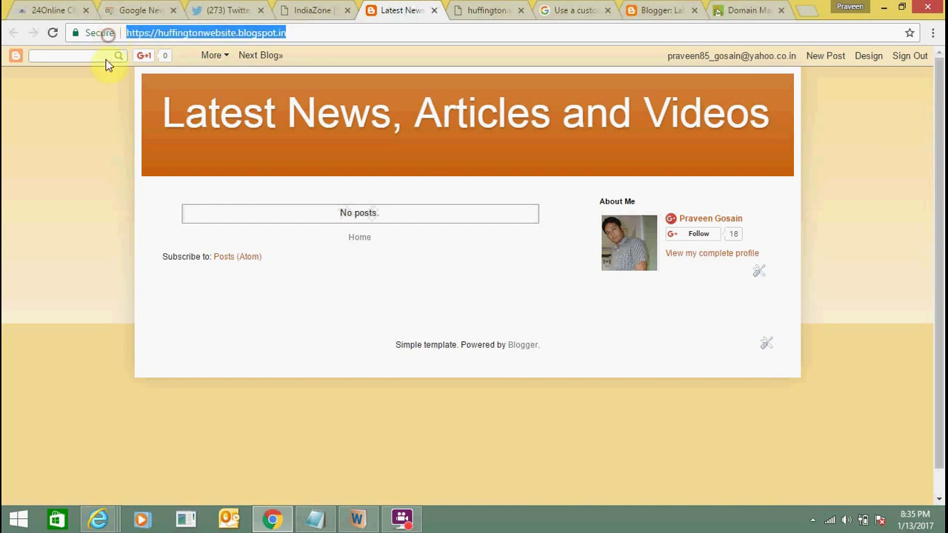
click(106, 130)
click(505, 7)
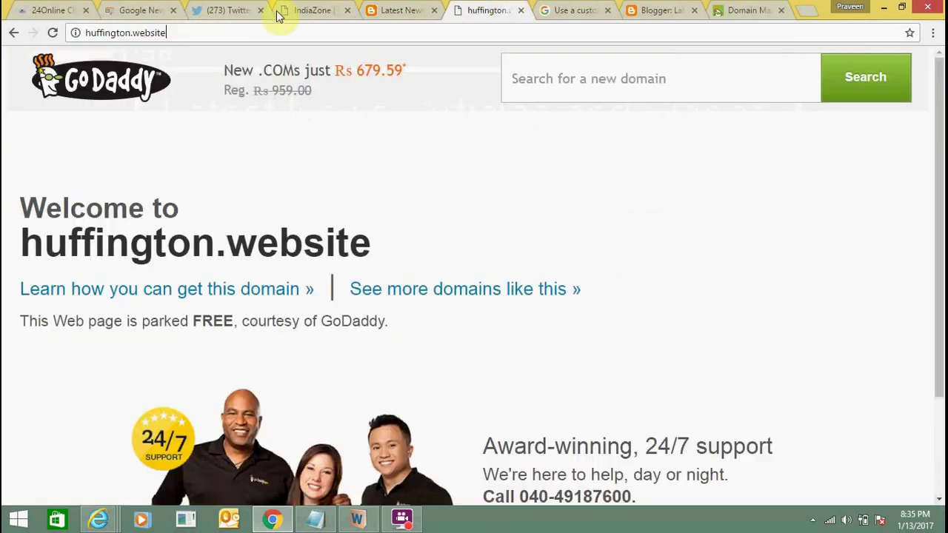
click(176, 32)
click(44, 163)
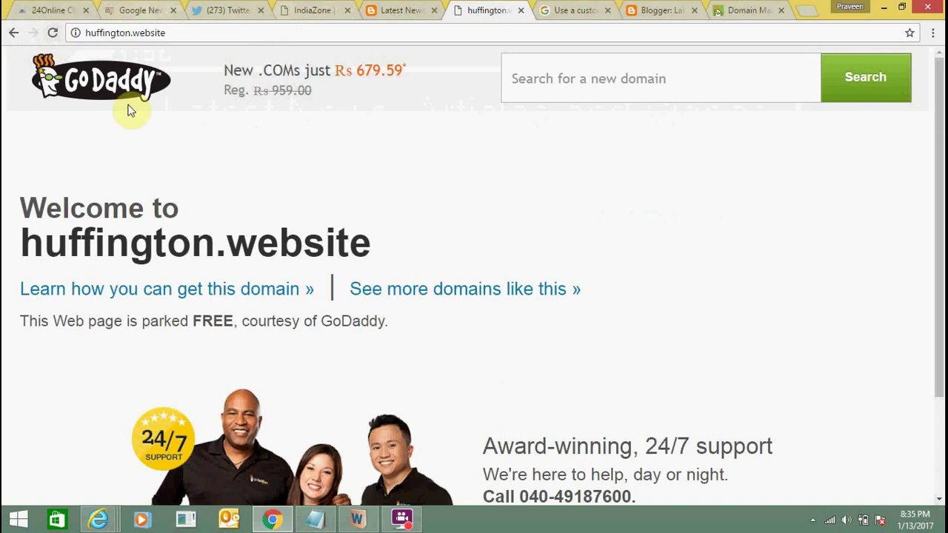
click(179, 30)
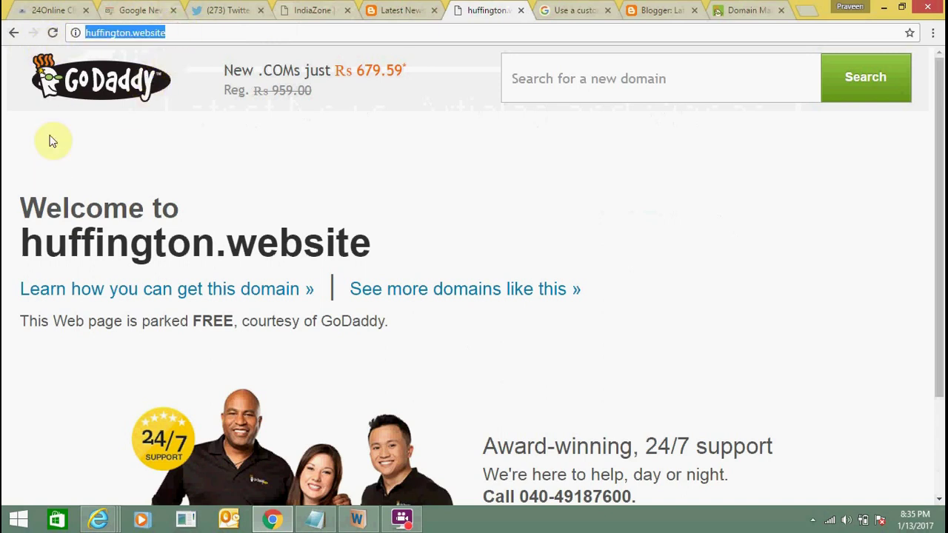
key(ctrl+shift+Tab)
click(50, 222)
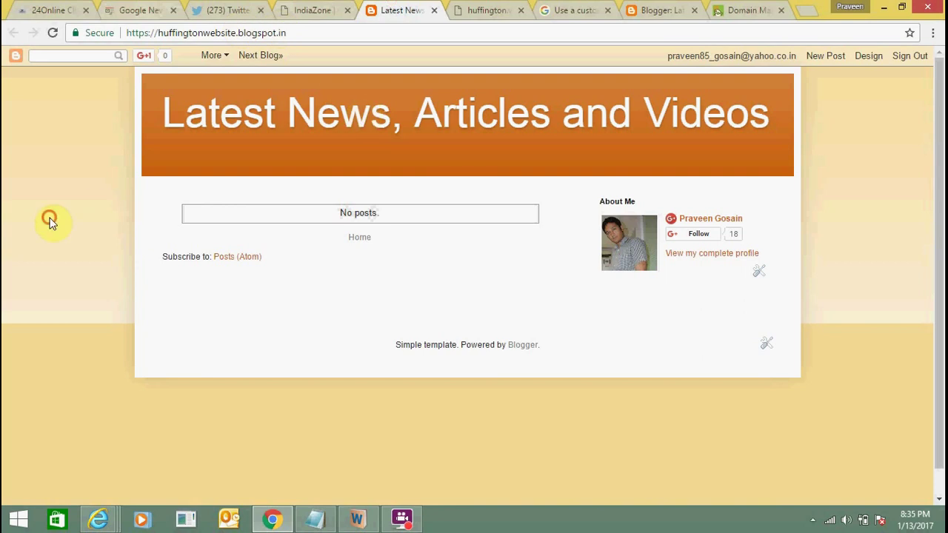
Open the blog's Basic settings in Blogger and show its Publishing blog address options, leaving the third-party domain form without saving
click(669, 7)
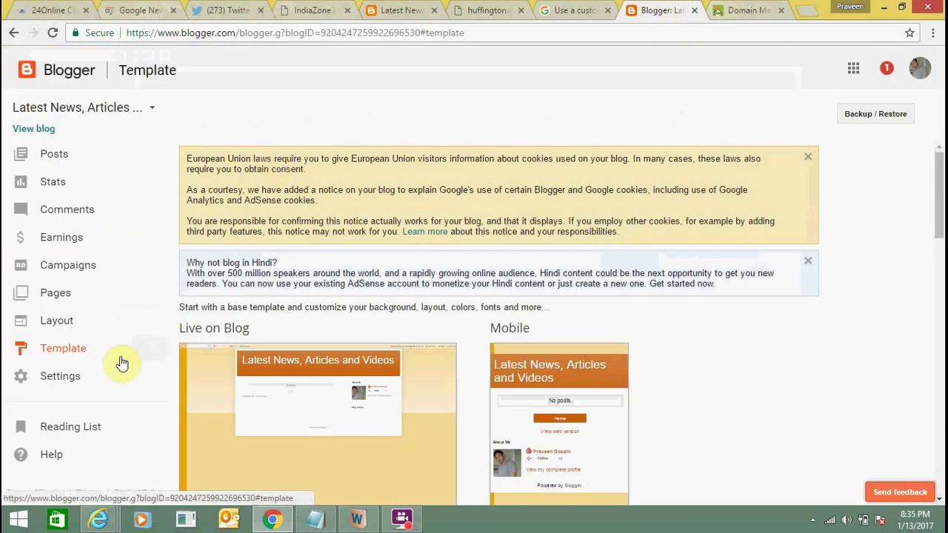
click(70, 375)
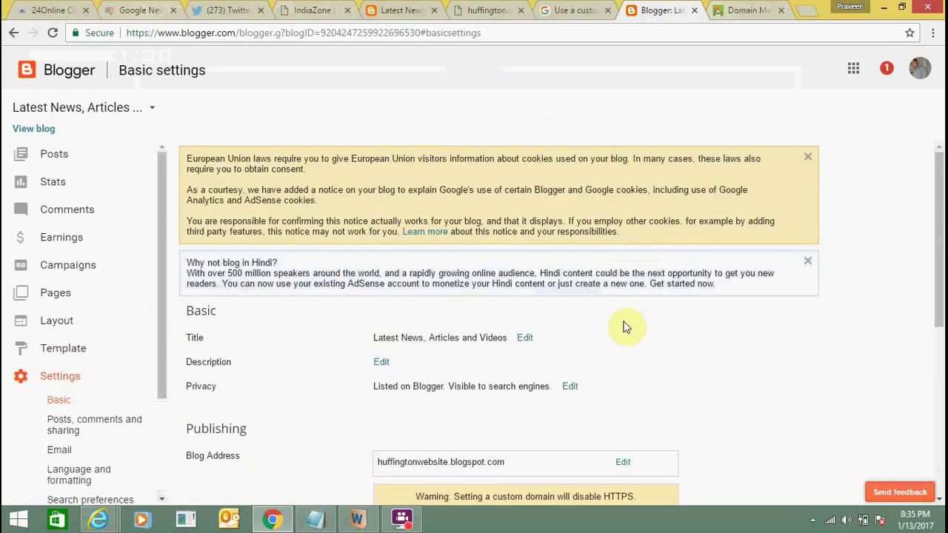
drag(942, 191, 942, 319)
click(431, 383)
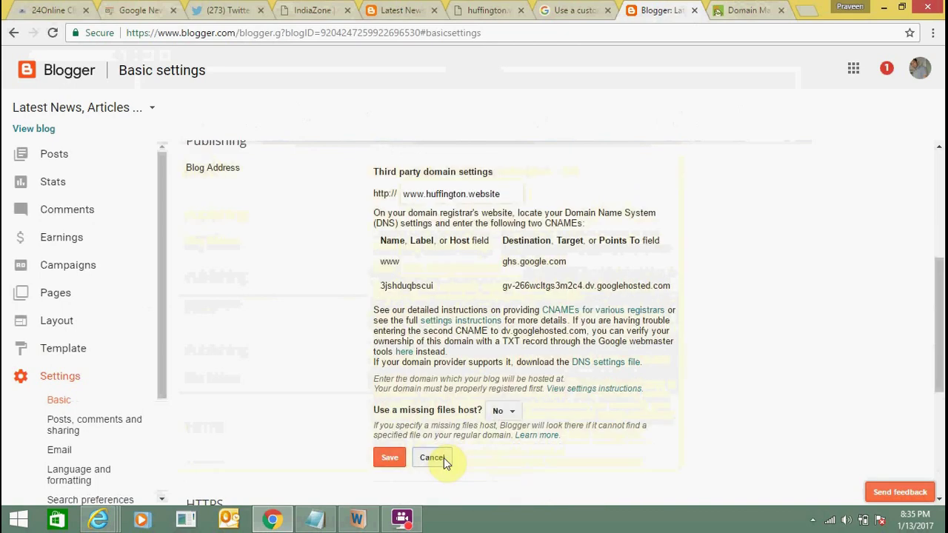
click(432, 457)
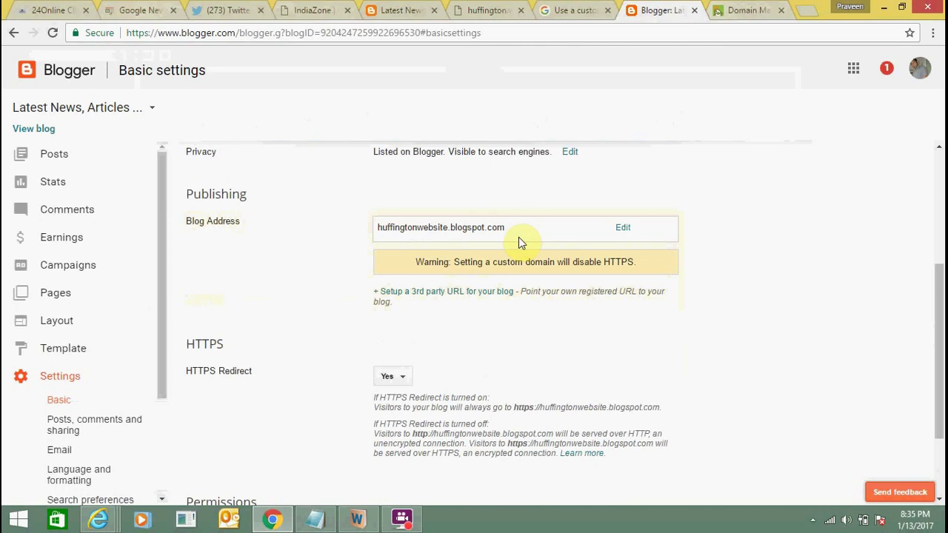
Start setting up a 3rd party URL for the blog under its blog address
drag(518, 237, 261, 320)
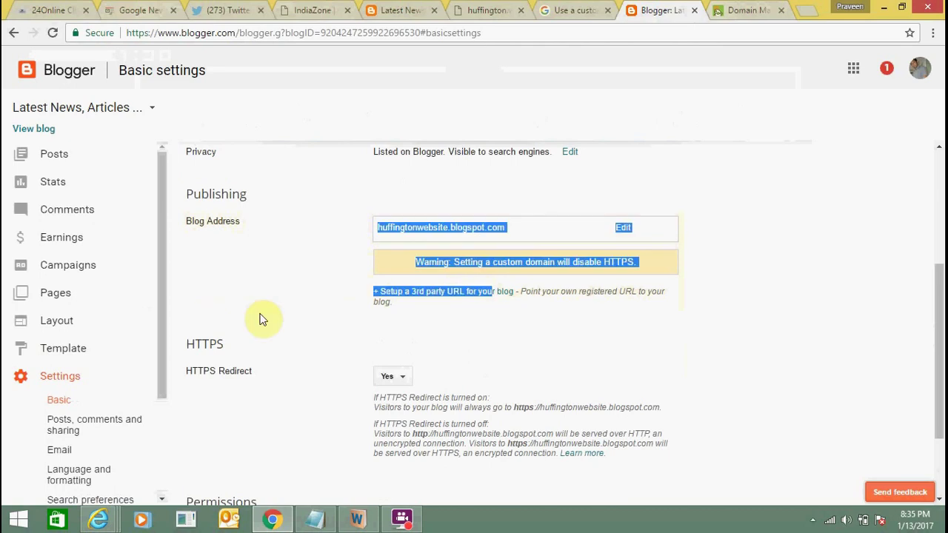
click(261, 320)
drag(531, 293, 374, 291)
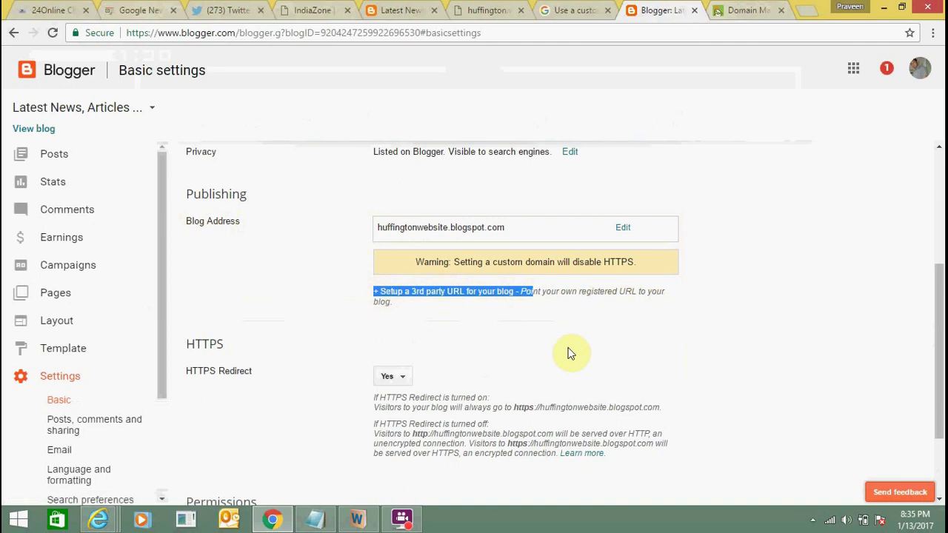
click(439, 296)
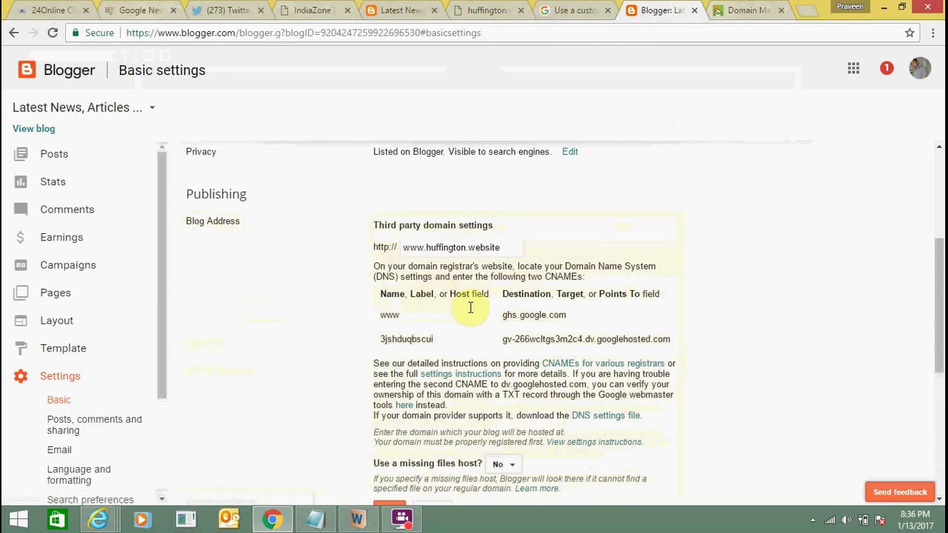
drag(504, 244, 330, 243)
click(329, 248)
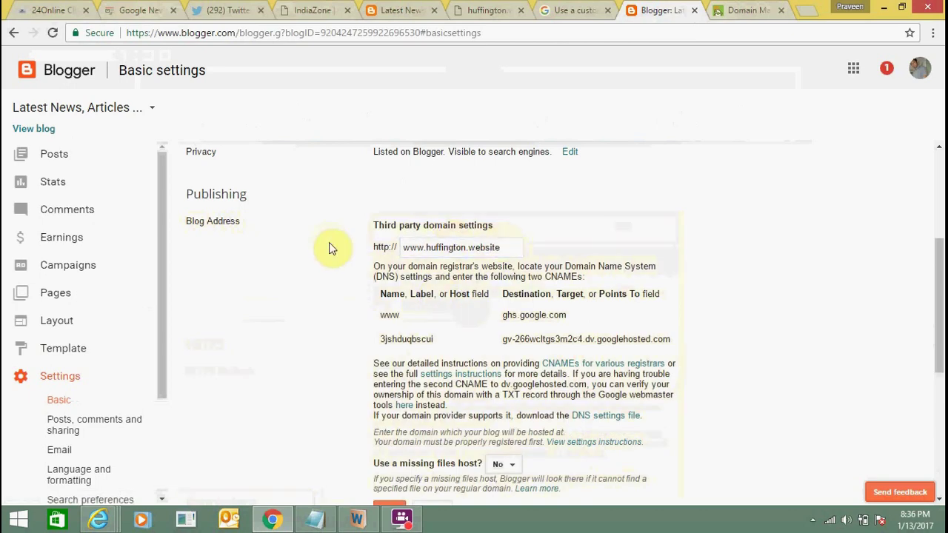
drag(426, 250, 396, 251)
click(435, 248)
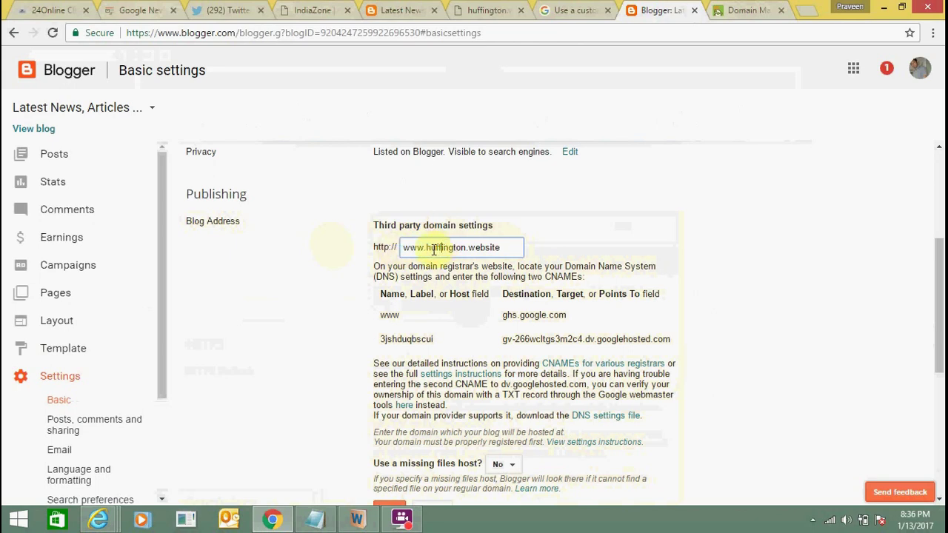
drag(499, 247, 404, 248)
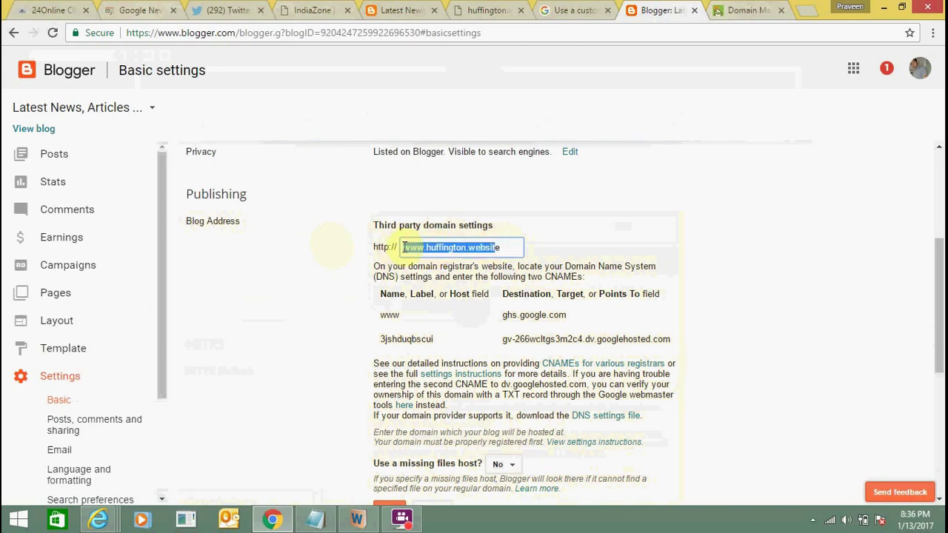
click(429, 248)
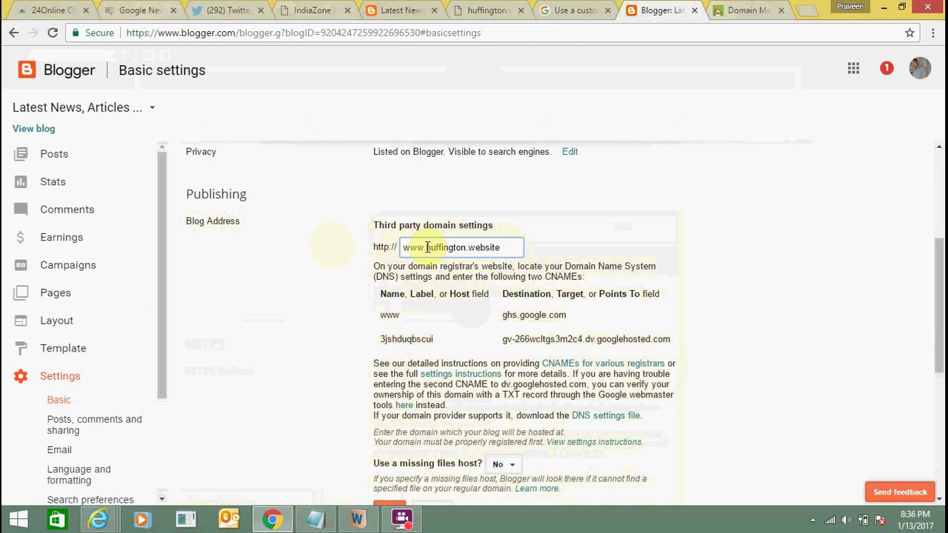
drag(427, 248, 379, 252)
click(773, 290)
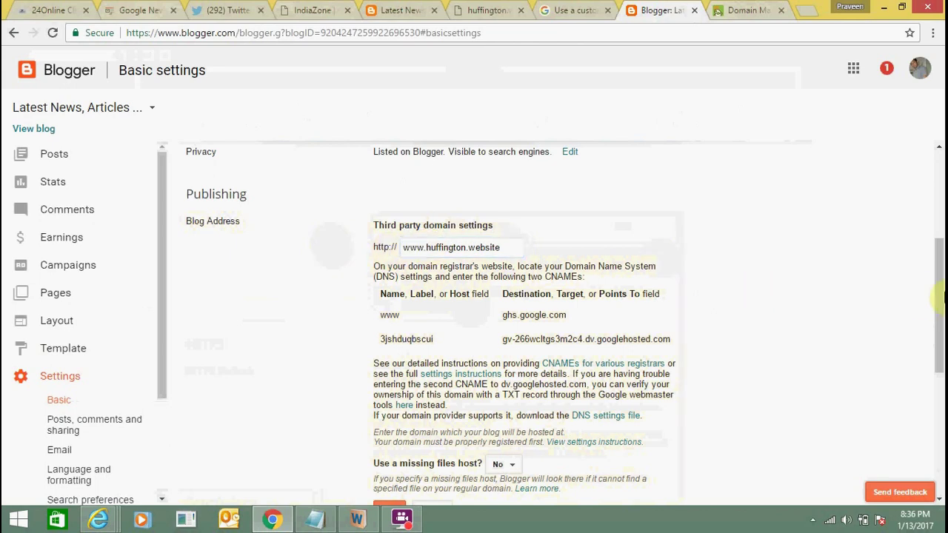
scroll(939, 296, down, 2)
click(392, 413)
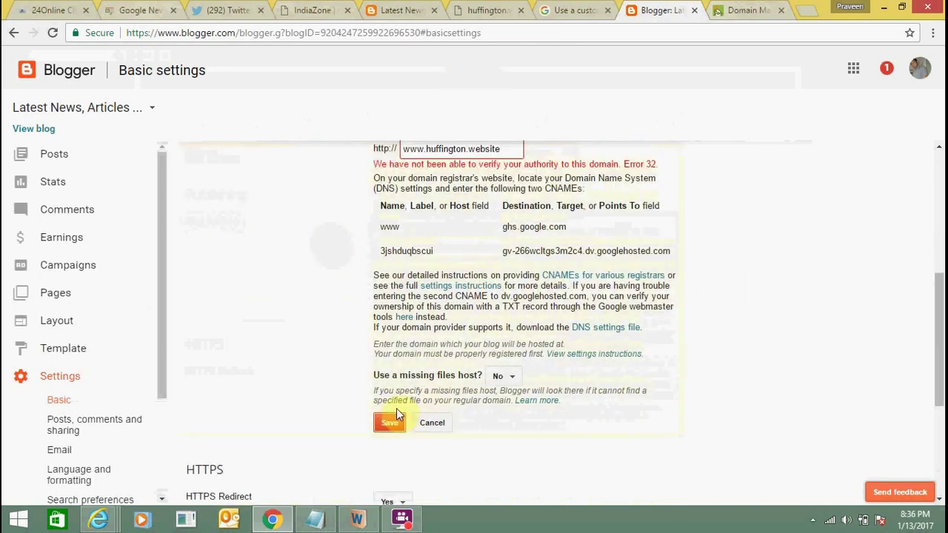
Examine the domain verification error and the column headings of the CNAME entries Blogger requires
scroll(342, 263, up, 1)
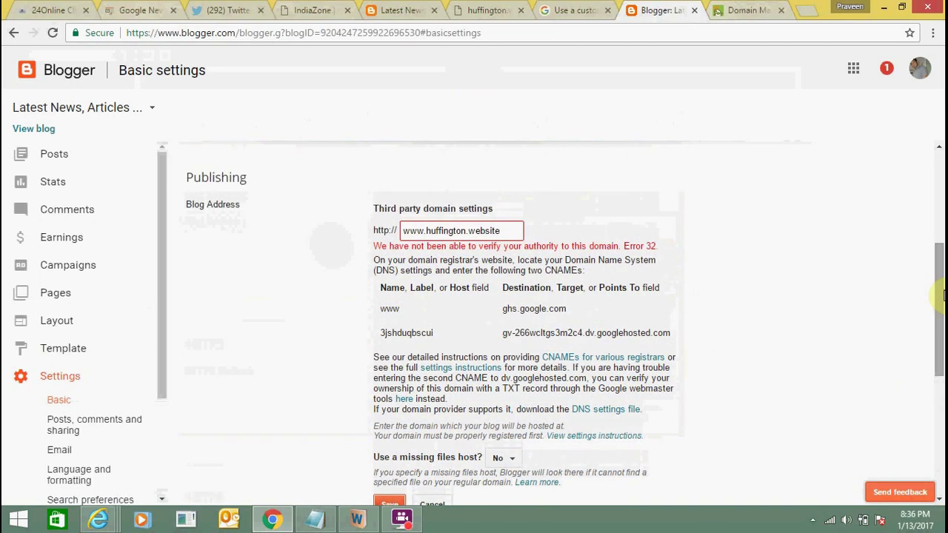
drag(375, 245, 634, 245)
click(649, 242)
triple_click(650, 242)
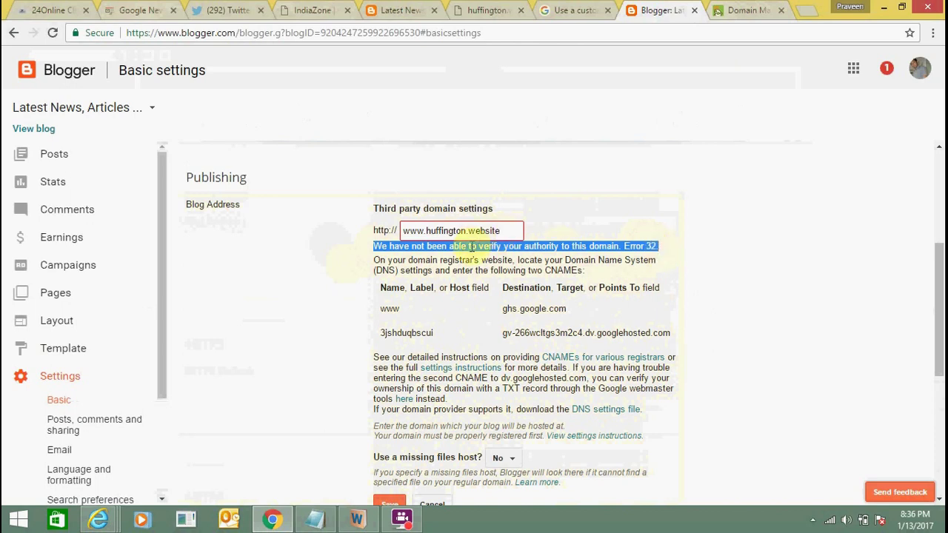
click(665, 252)
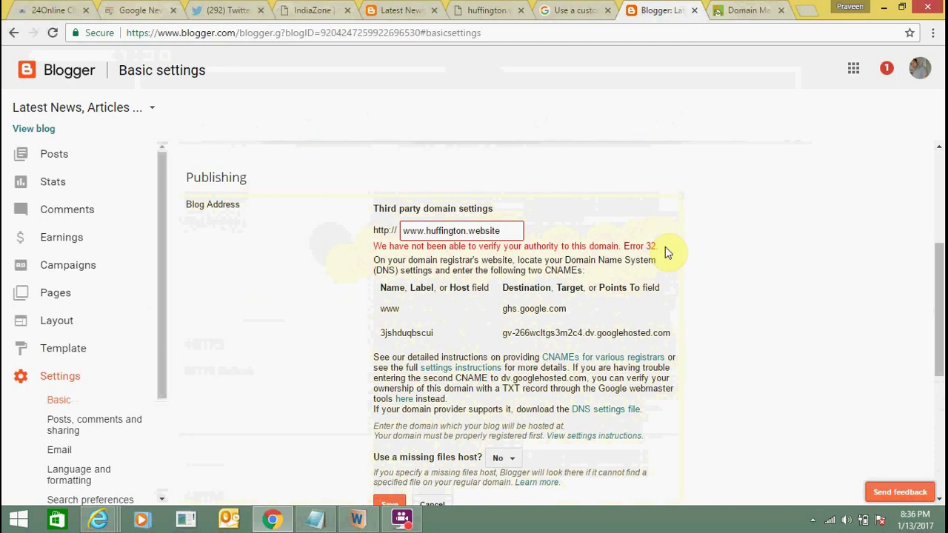
drag(384, 287, 500, 287)
click(501, 288)
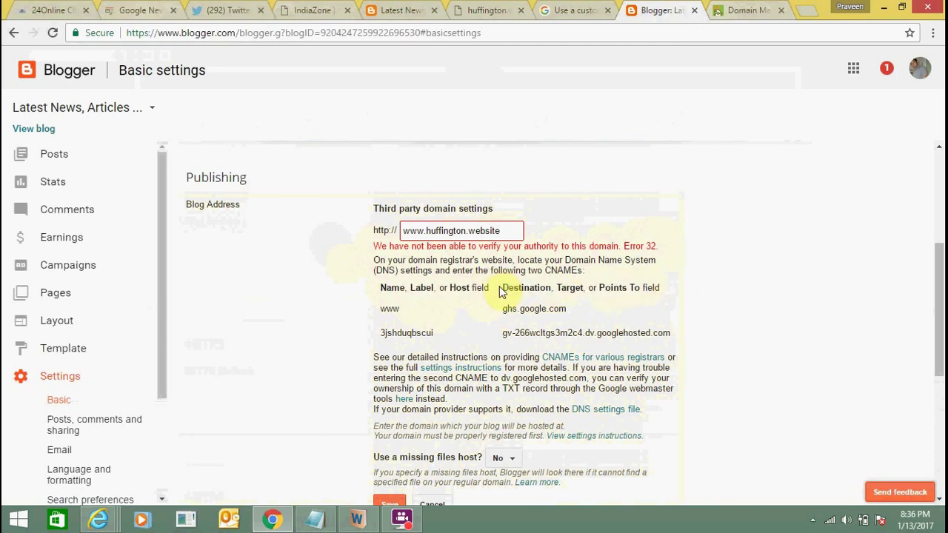
Switch to GoDaddy Domain Manager and open the DNS records of huffington.website
click(743, 8)
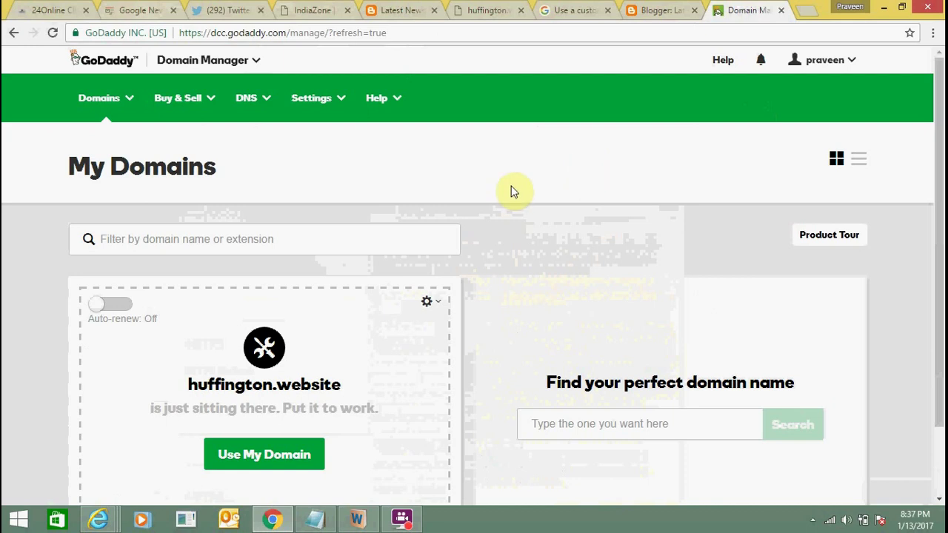
click(133, 104)
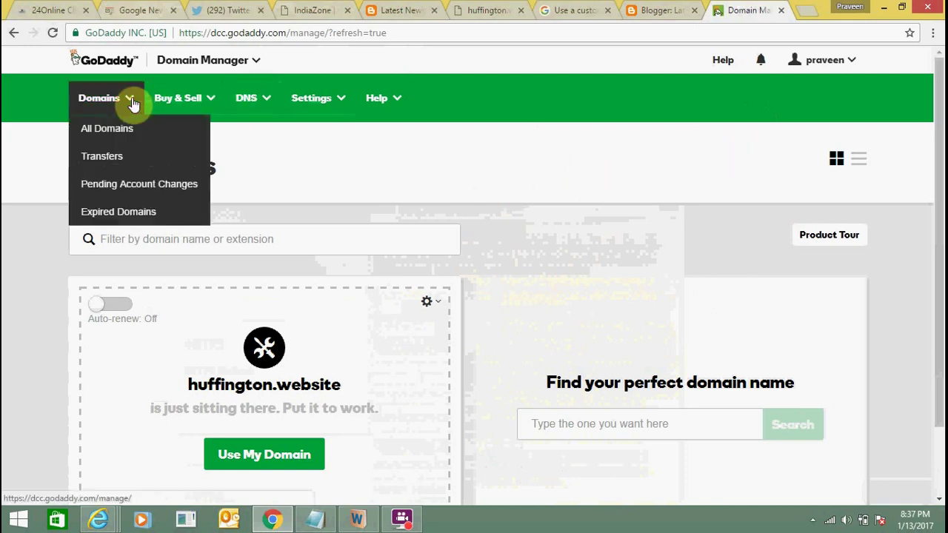
click(120, 127)
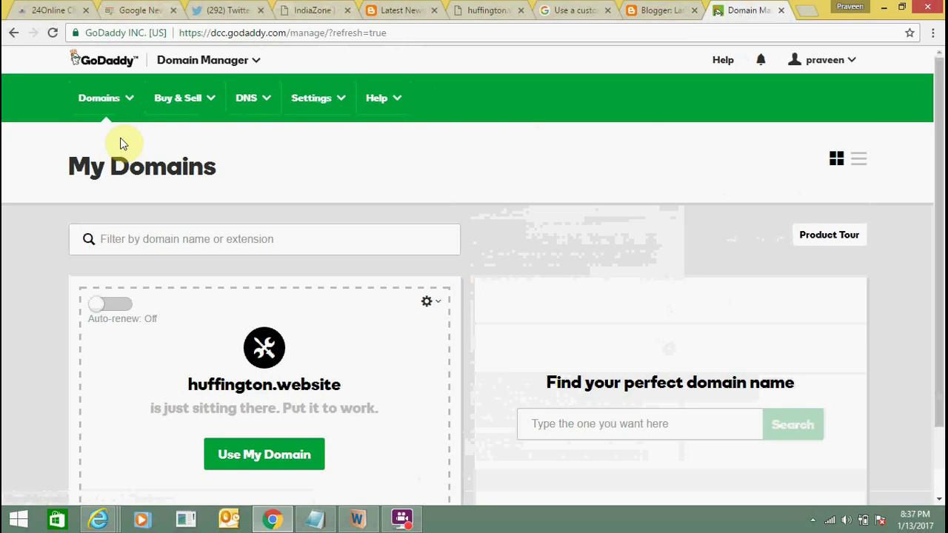
click(429, 301)
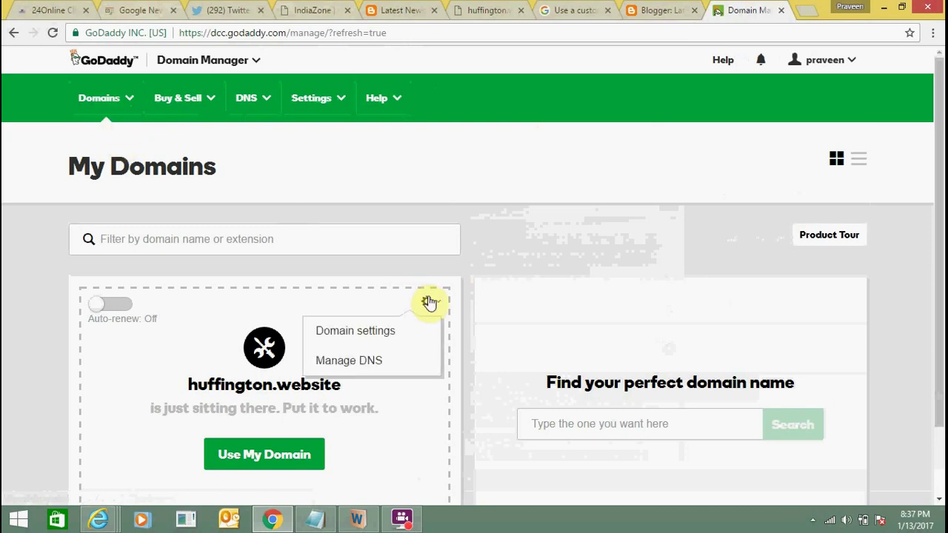
click(379, 363)
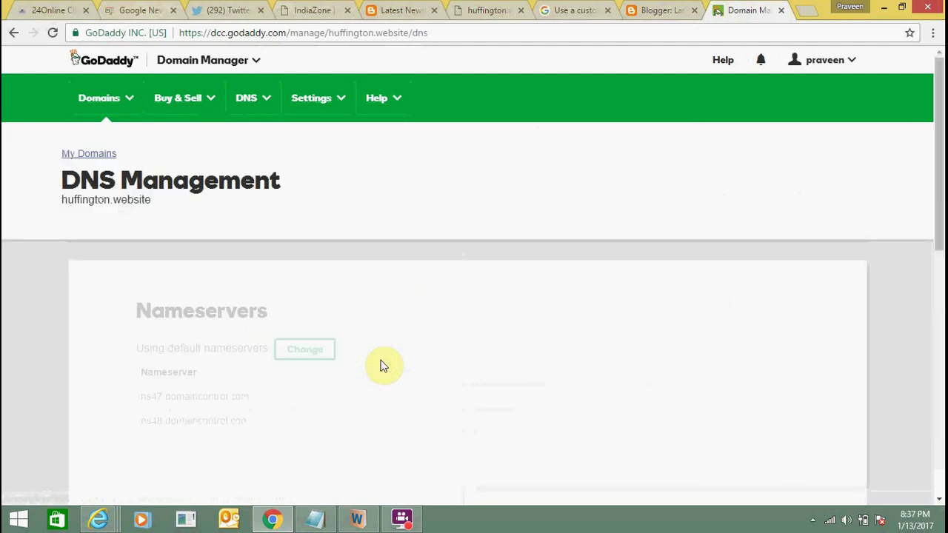
scroll(939, 210, down, 1)
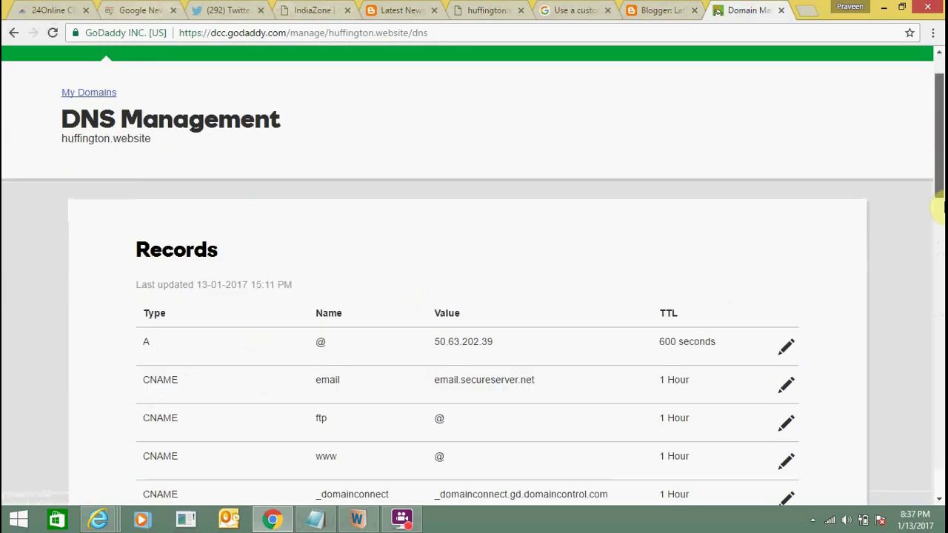
scroll(938, 209, down, 2)
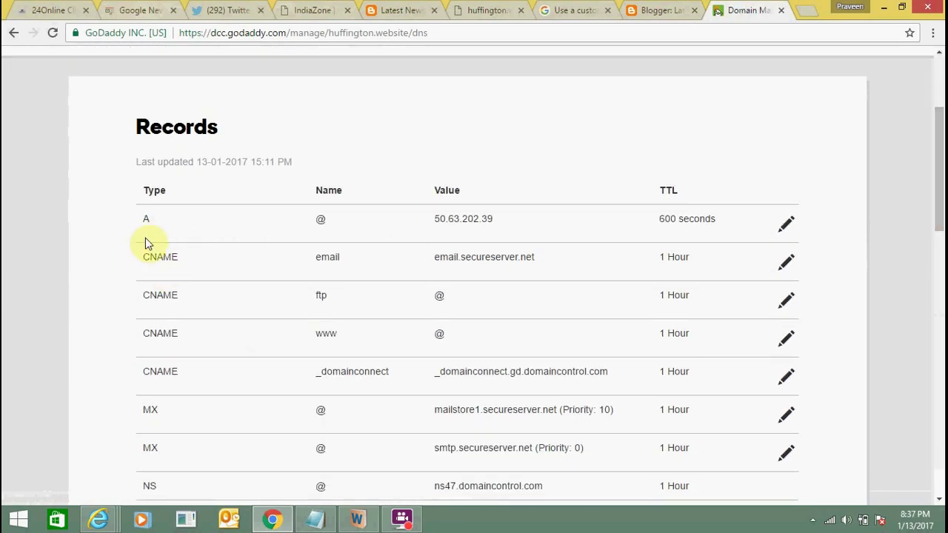
Return to Blogger and review the host name column and CNAME instructions in the third-party domain settings
click(644, 16)
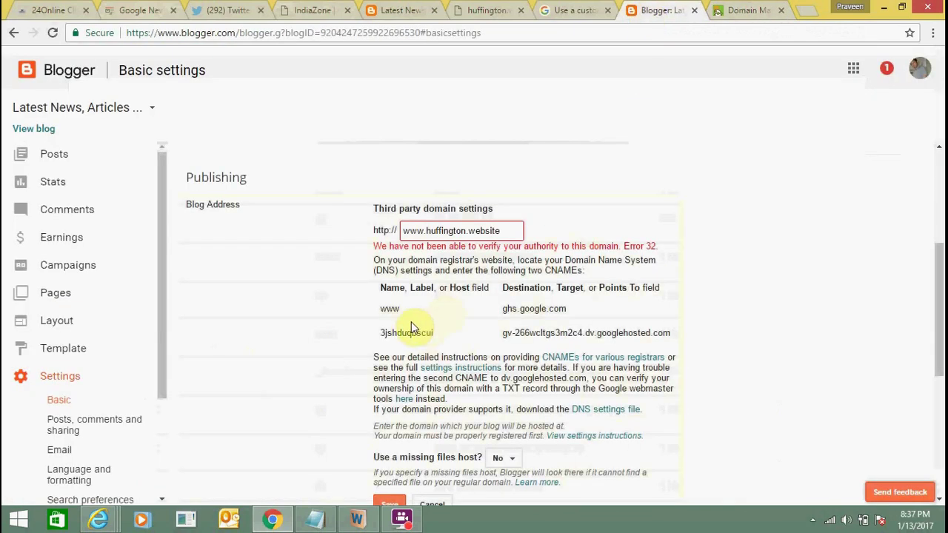
drag(377, 287, 490, 284)
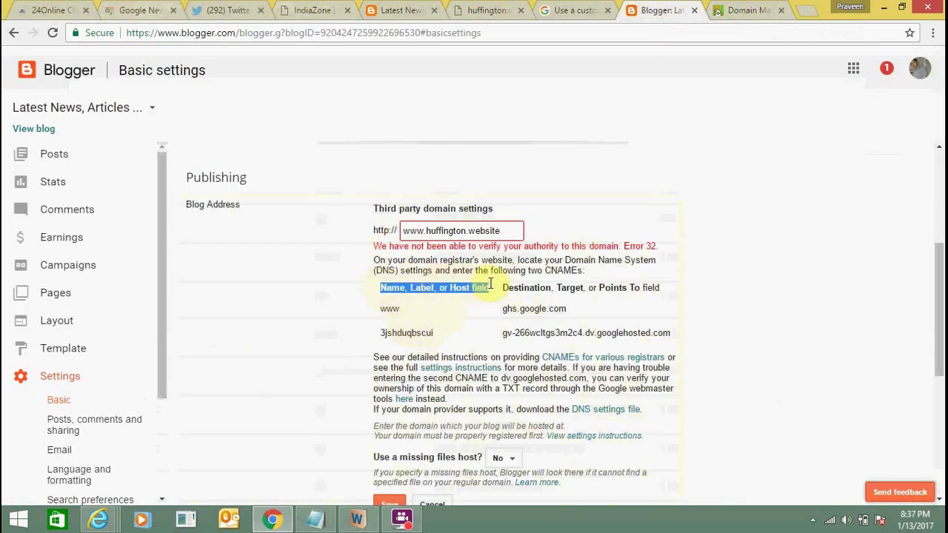
click(381, 317)
drag(379, 311, 394, 305)
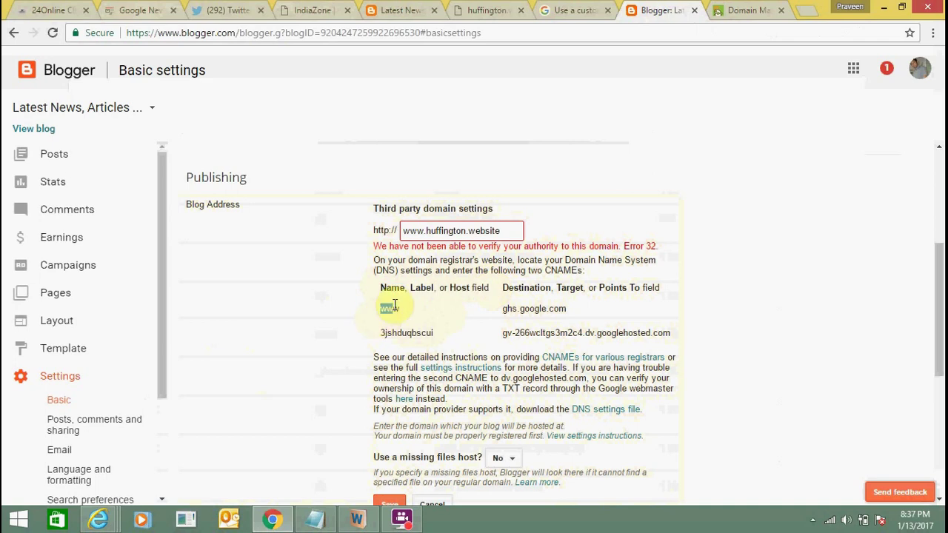
double_click(558, 267)
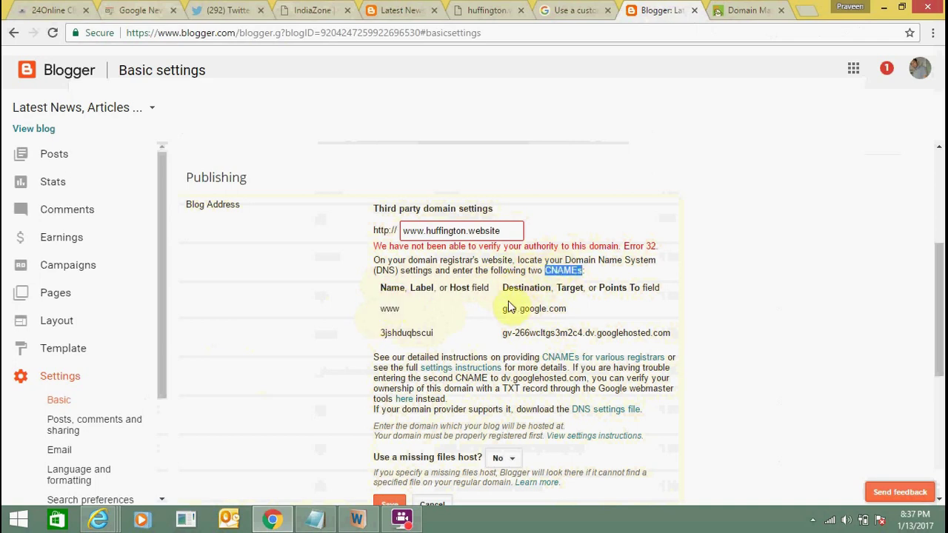
Compare the host and destination columns of Blogger's required www CNAME entry with the www record in GoDaddy's DNS records
drag(507, 290, 638, 287)
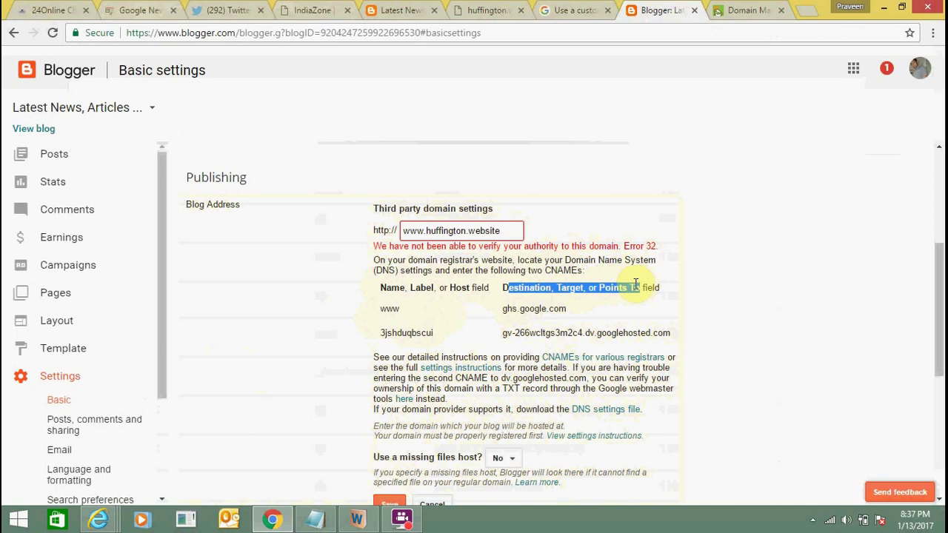
drag(561, 309, 381, 287)
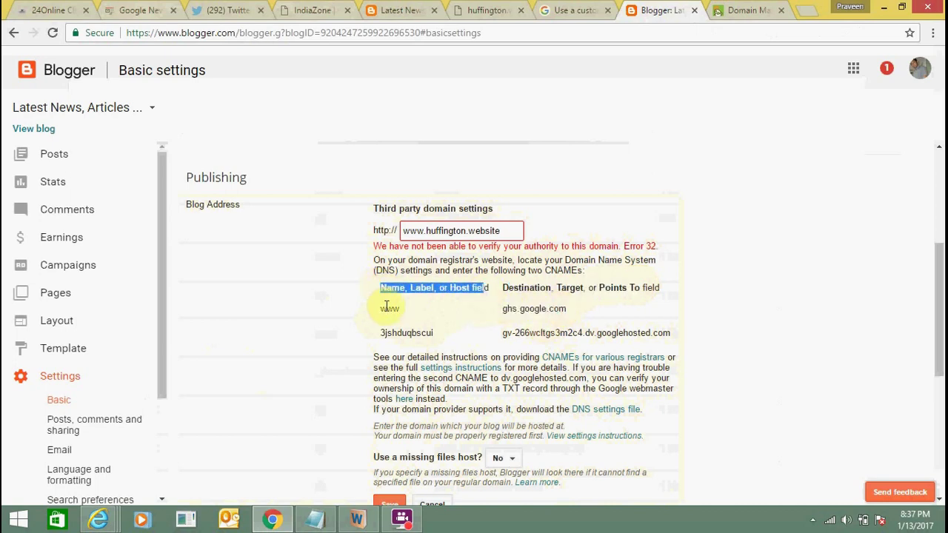
double_click(389, 308)
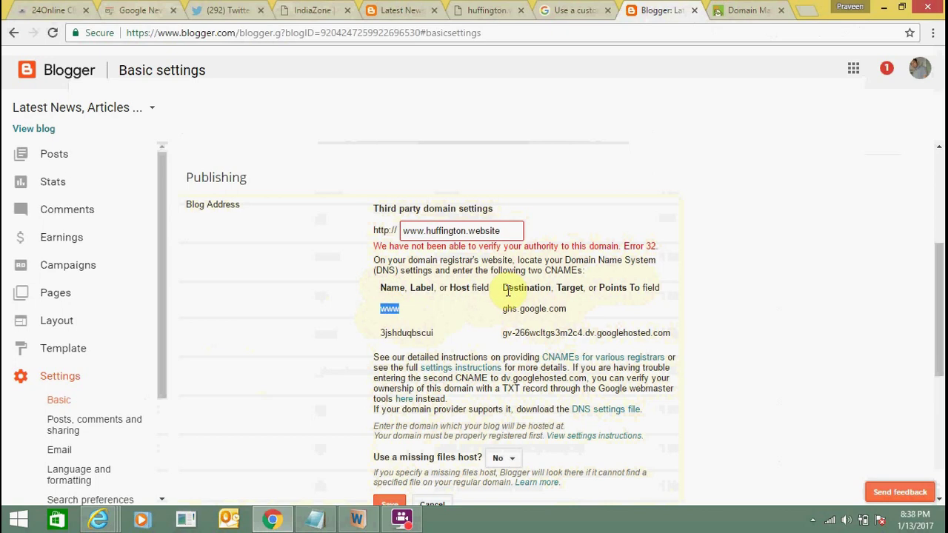
drag(507, 291, 634, 289)
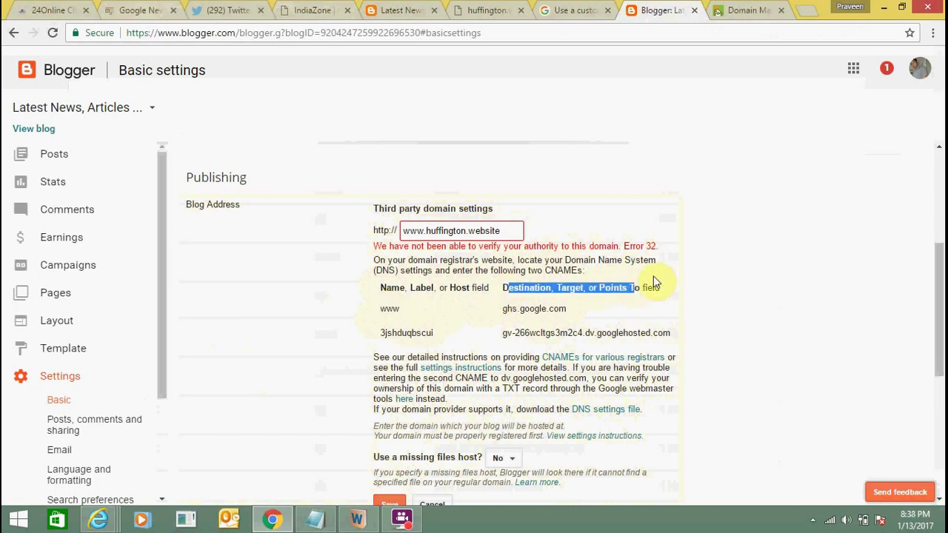
click(740, 9)
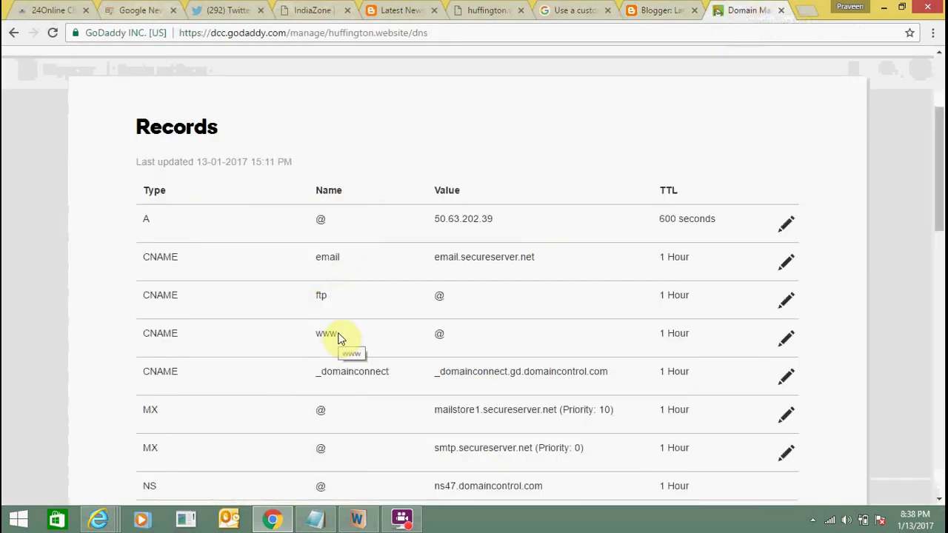
drag(339, 337, 149, 334)
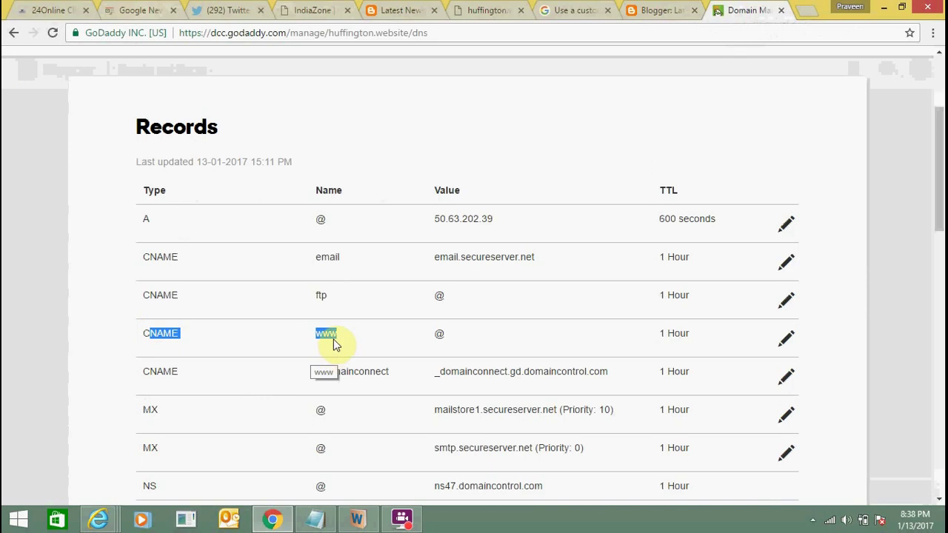
click(655, 10)
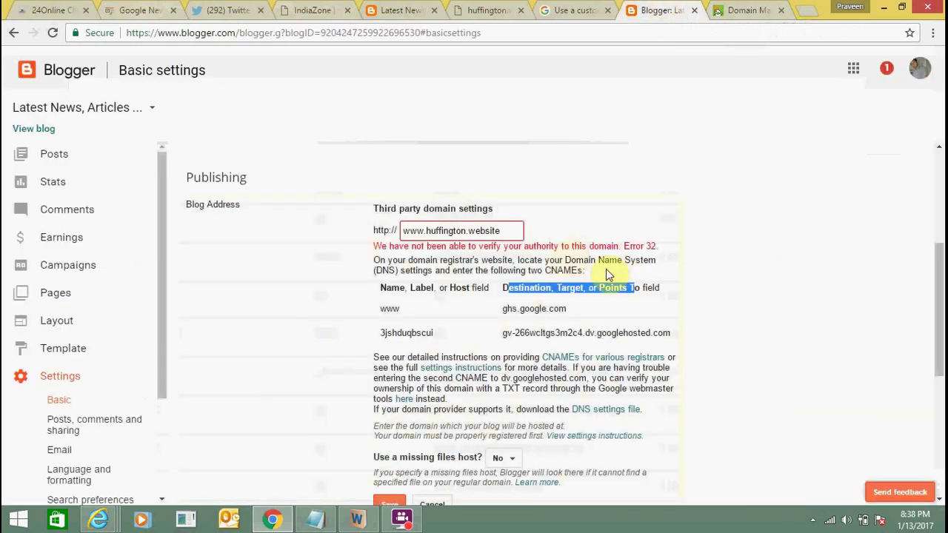
click(744, 10)
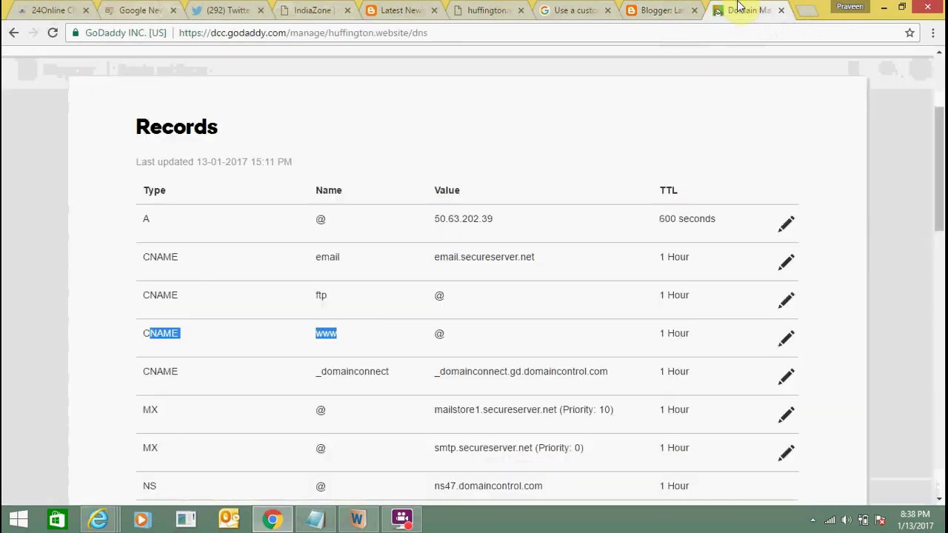
Copy ghs.google.com from Blogger's CNAME instructions, point GoDaddy's www CNAME record to it and save the record
click(644, 7)
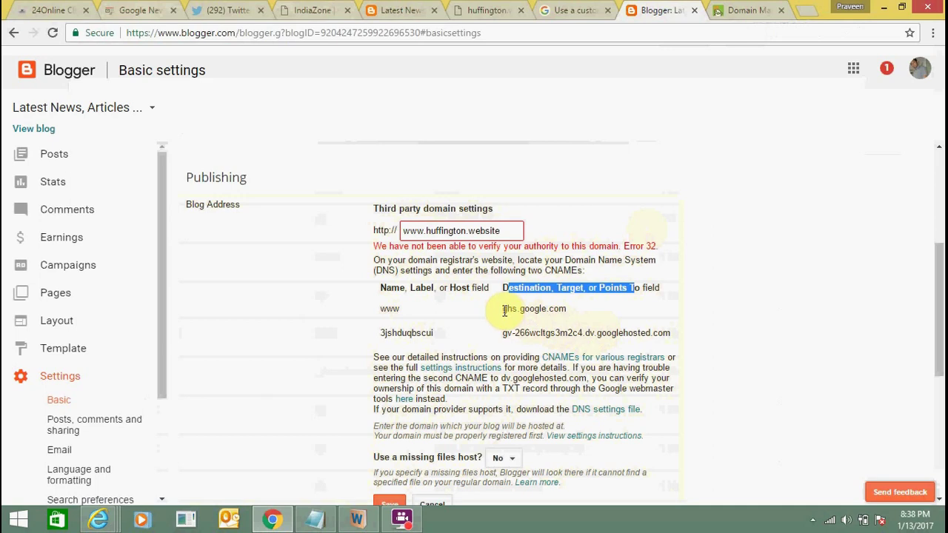
drag(503, 308, 562, 305)
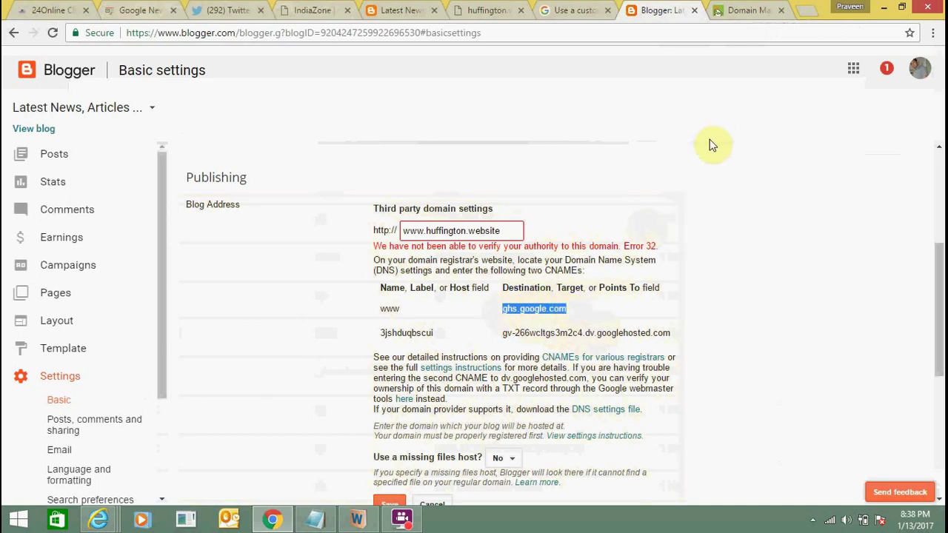
key(ctrl+Tab)
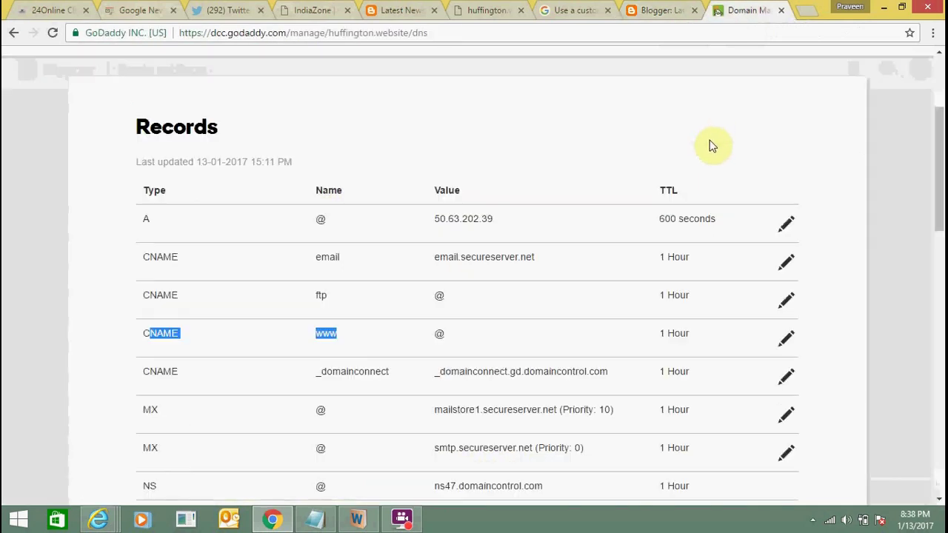
click(786, 339)
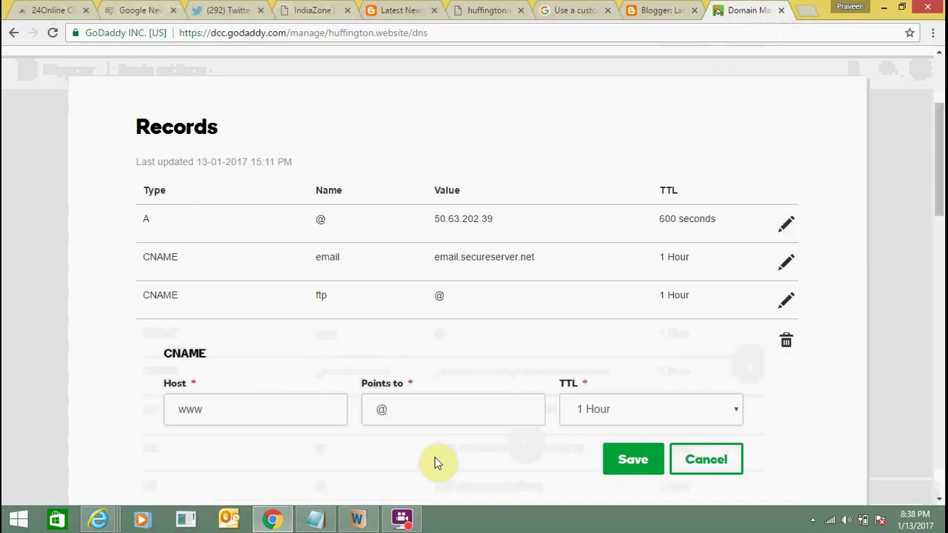
drag(404, 412, 373, 416)
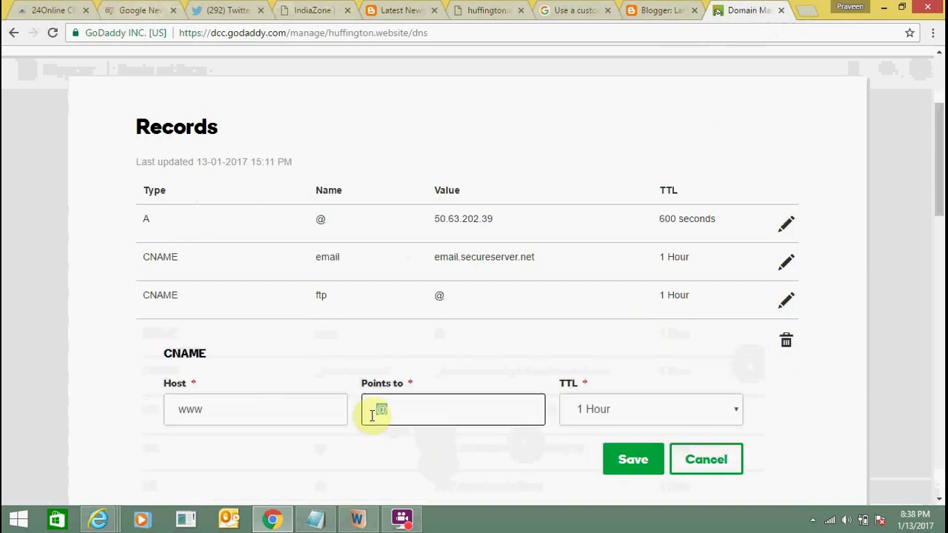
text(ghs.google.com)
click(627, 466)
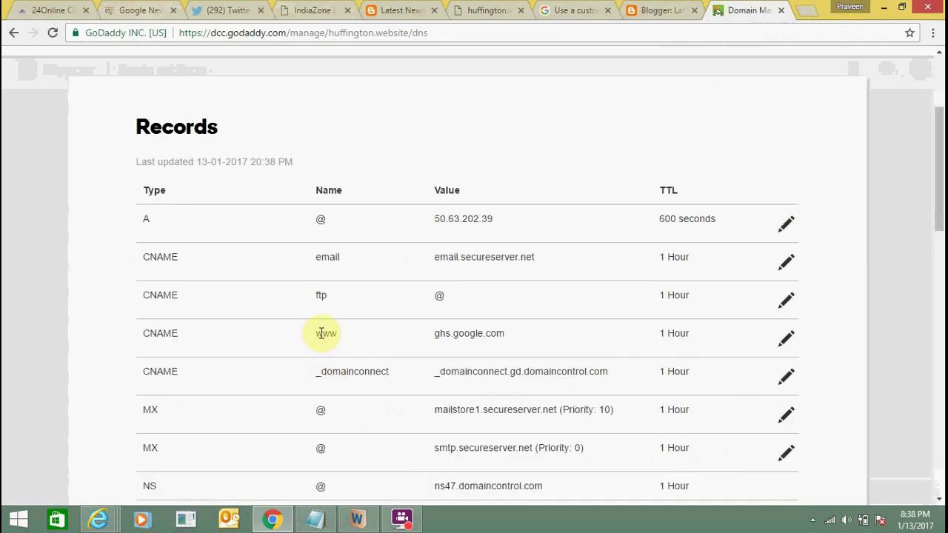
drag(322, 333, 497, 333)
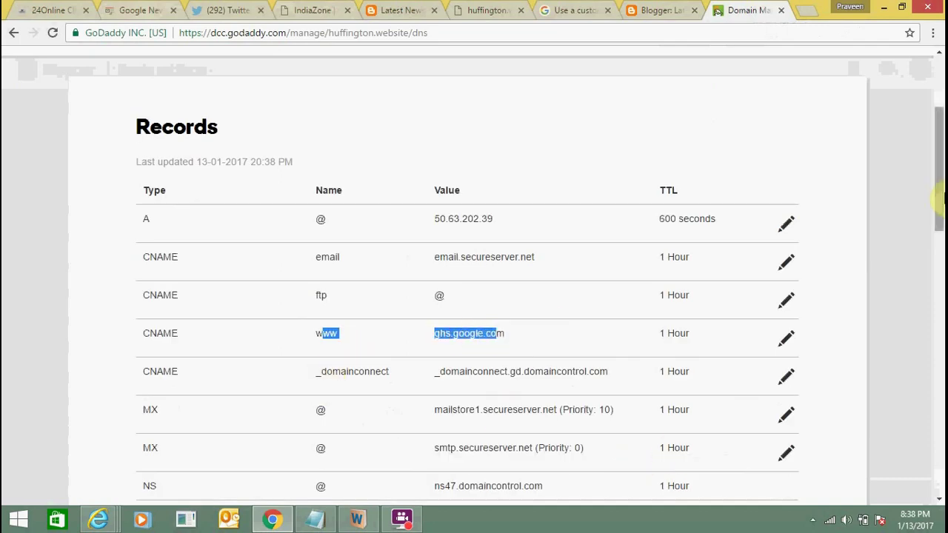
Copy the second CNAME host name from Blogger and start a new record of type CNAME in GoDaddy's DNS records
click(658, 10)
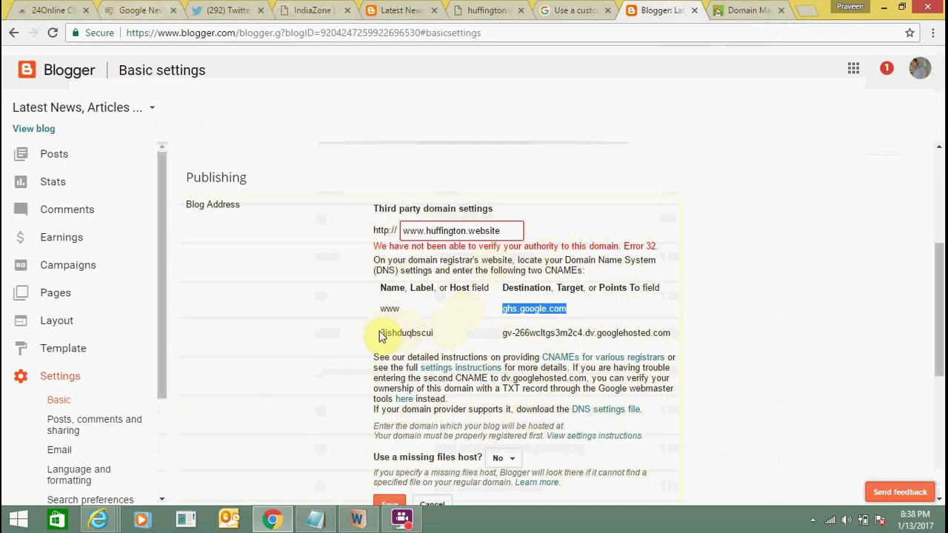
drag(380, 335, 437, 332)
click(725, 8)
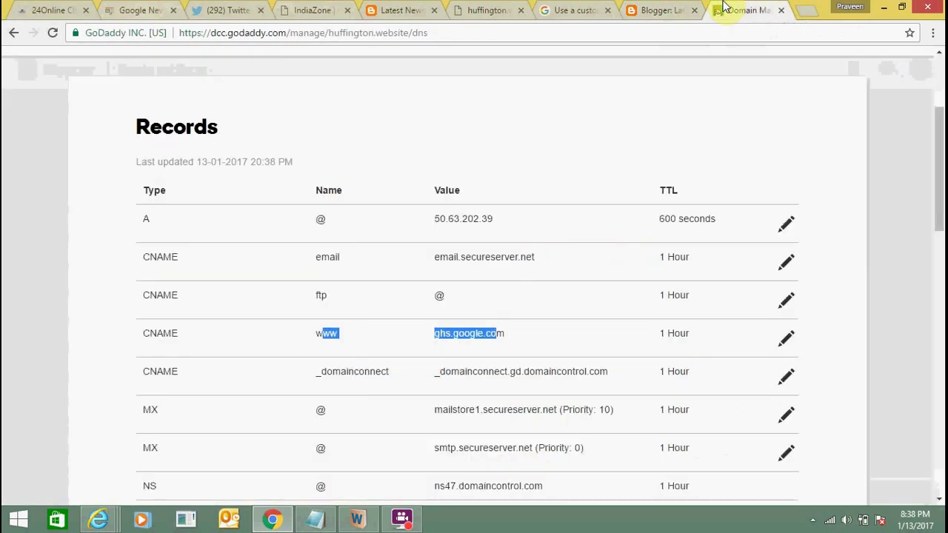
scroll(939, 231, down, 1)
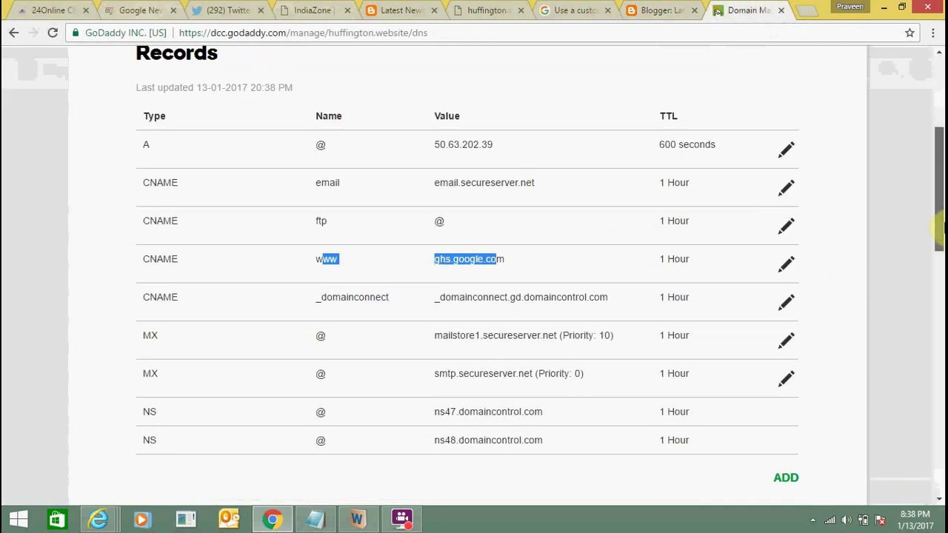
scroll(939, 231, down, 1)
click(787, 453)
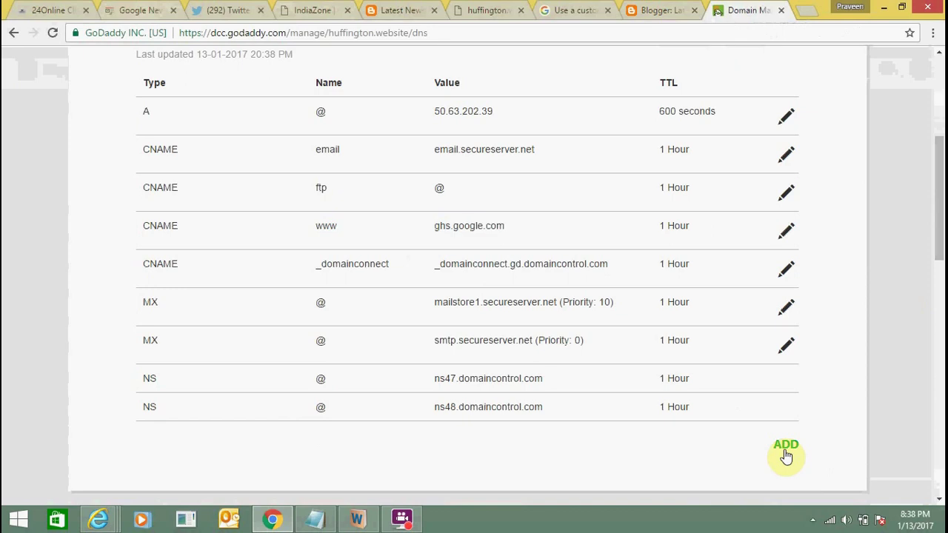
scroll(939, 259, down, 2)
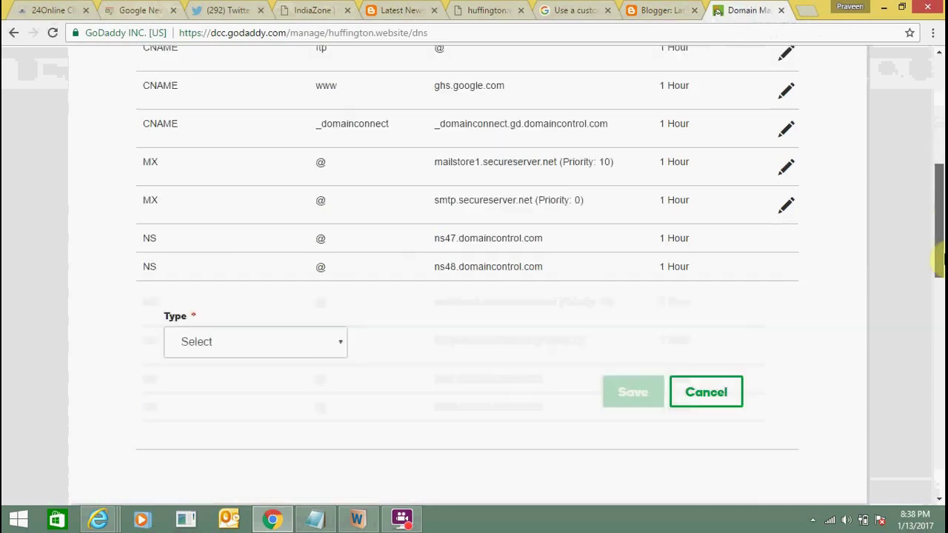
click(340, 351)
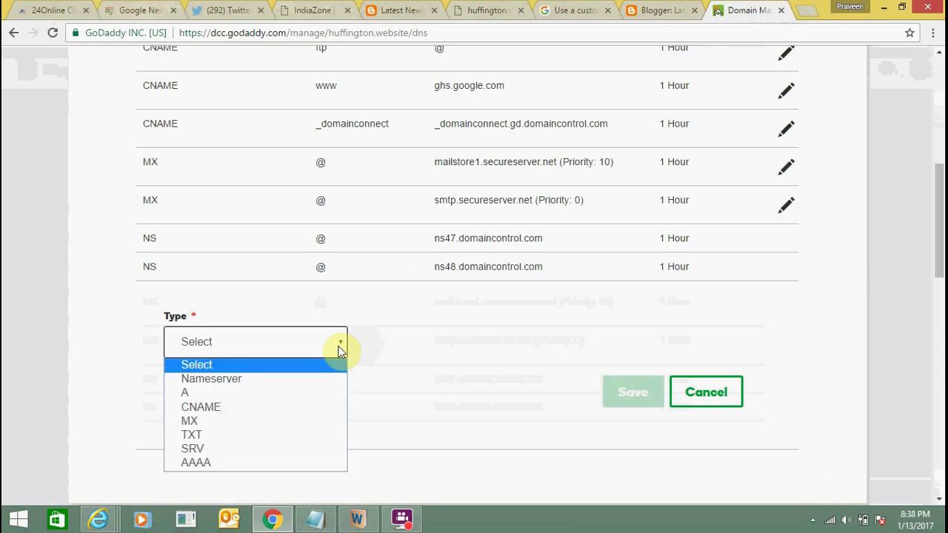
click(274, 408)
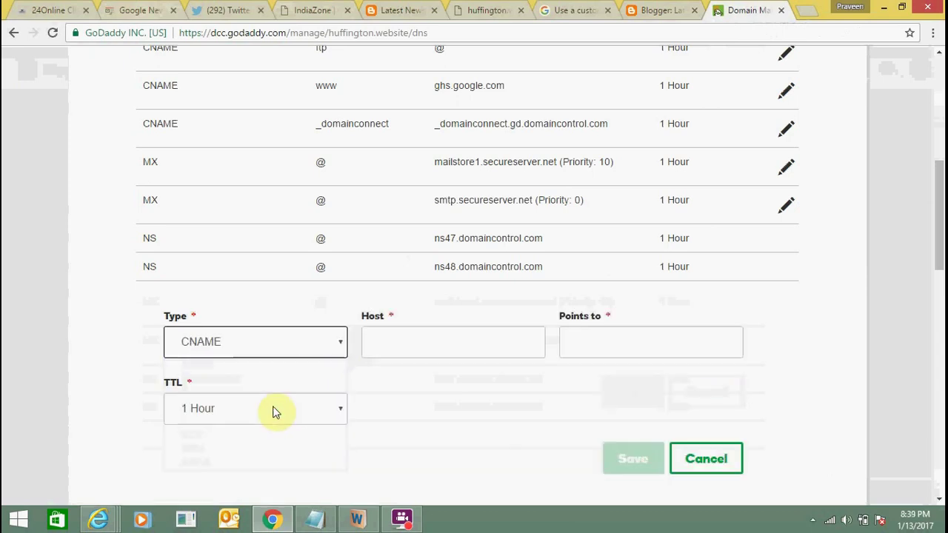
Fill the new CNAME record's Host field with the verification host name copied from Blogger
key(ctrl+shift+Tab)
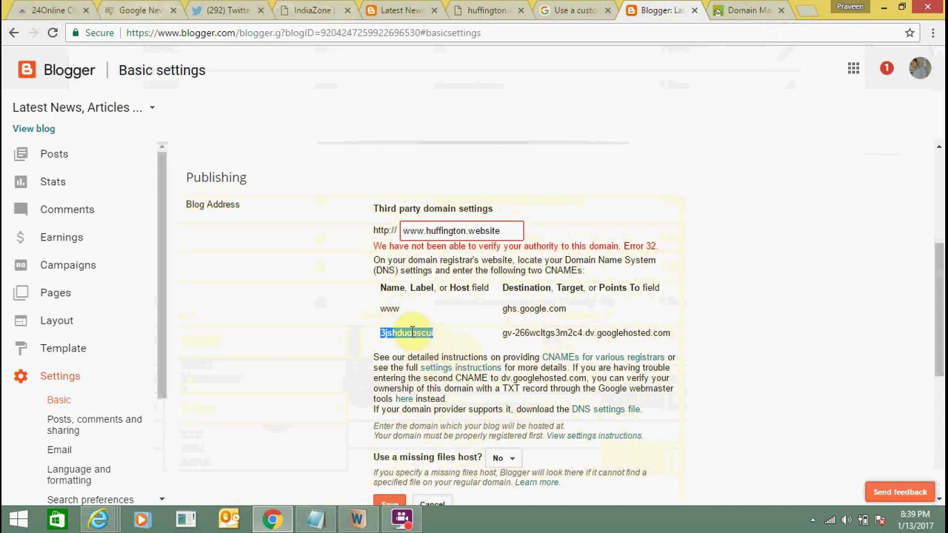
key(ctrl+Tab)
click(406, 342)
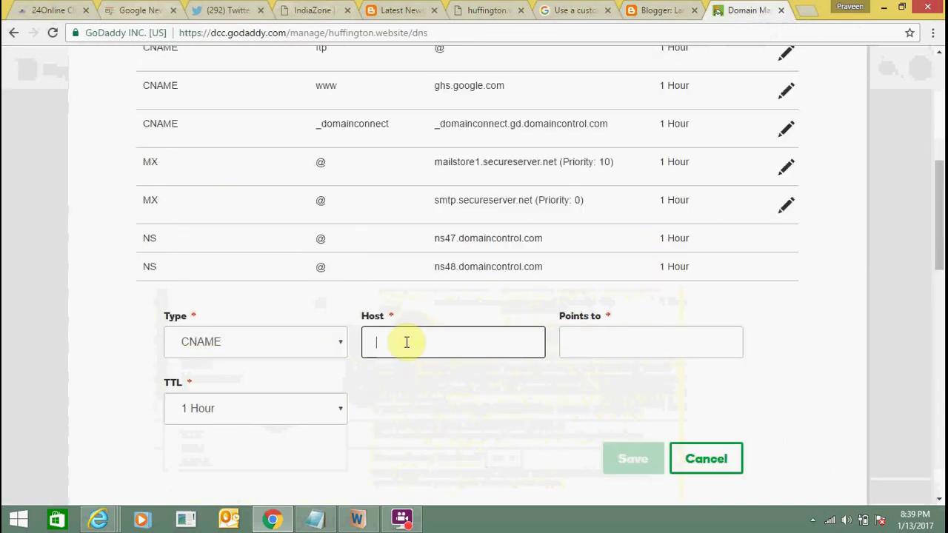
text(3jshdiqbscui)
key(Tab)
Copy the googlehosted.com verification target from Blogger into the new CNAME record's Points to field
key(ctrl+shift+Tab)
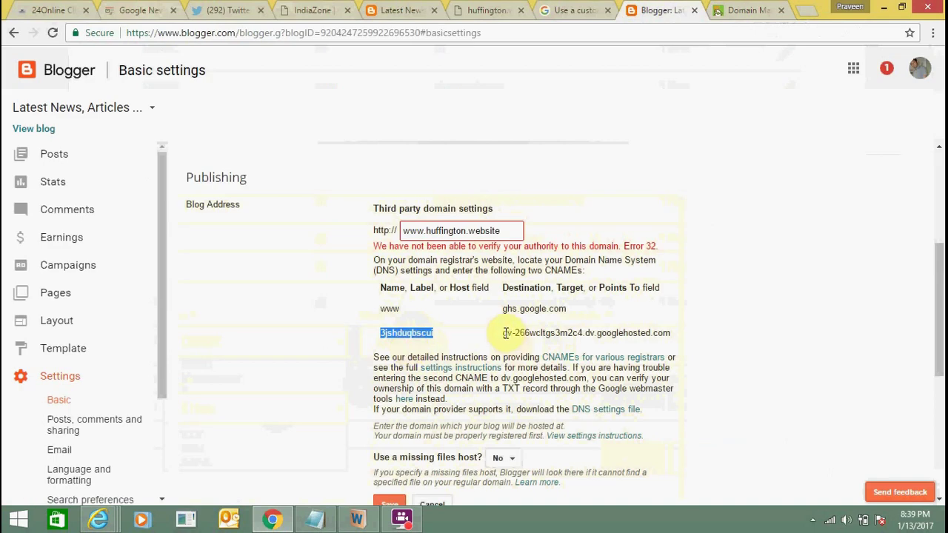
drag(503, 333, 667, 332)
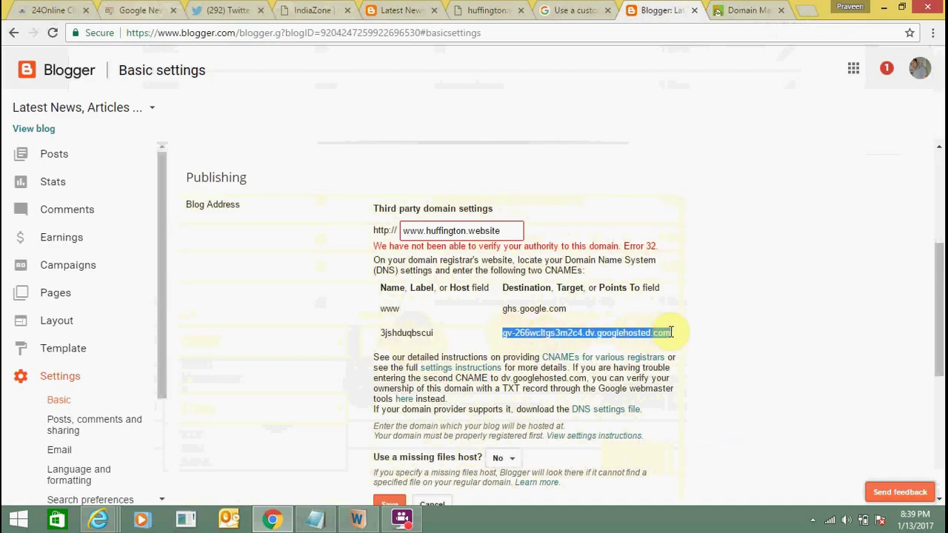
key(ctrl+Tab)
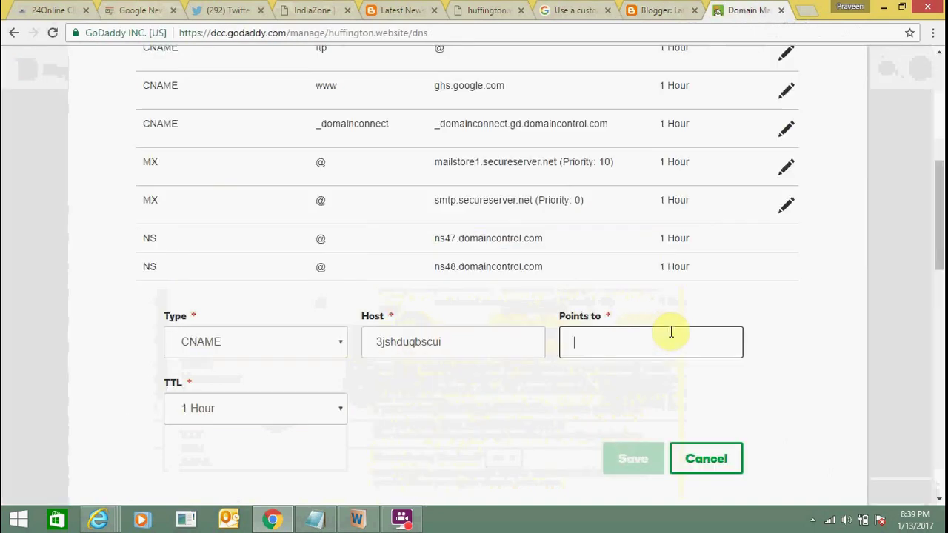
key(ctrl+v)
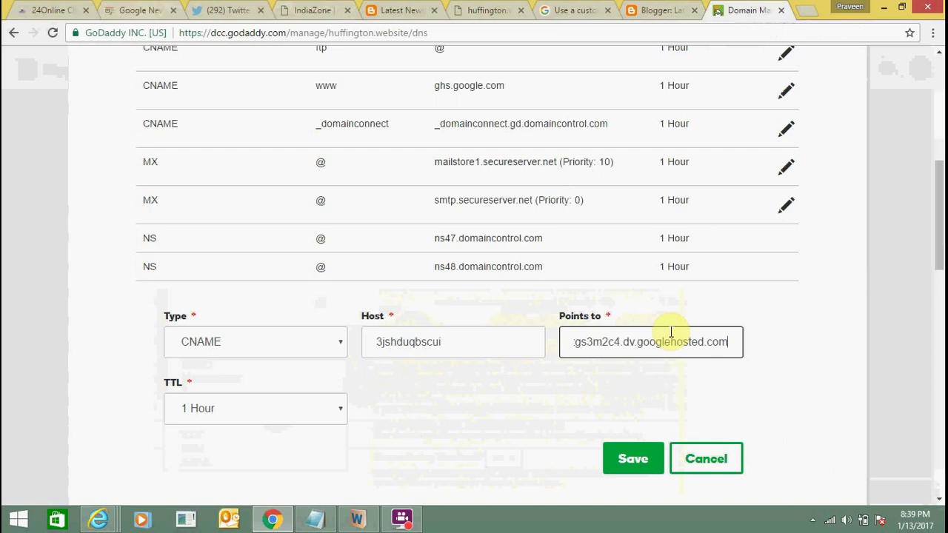
key(Home)
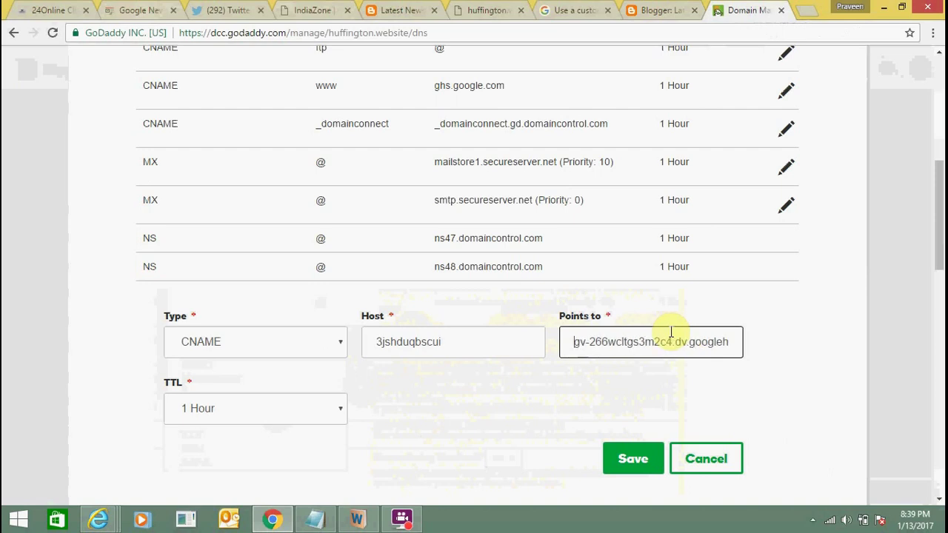
Check the new CNAME record's entries against Blogger's instructions and save the record with a 1 Hour TTL
key(ctrl+shift+Tab)
key(ctrl+Tab)
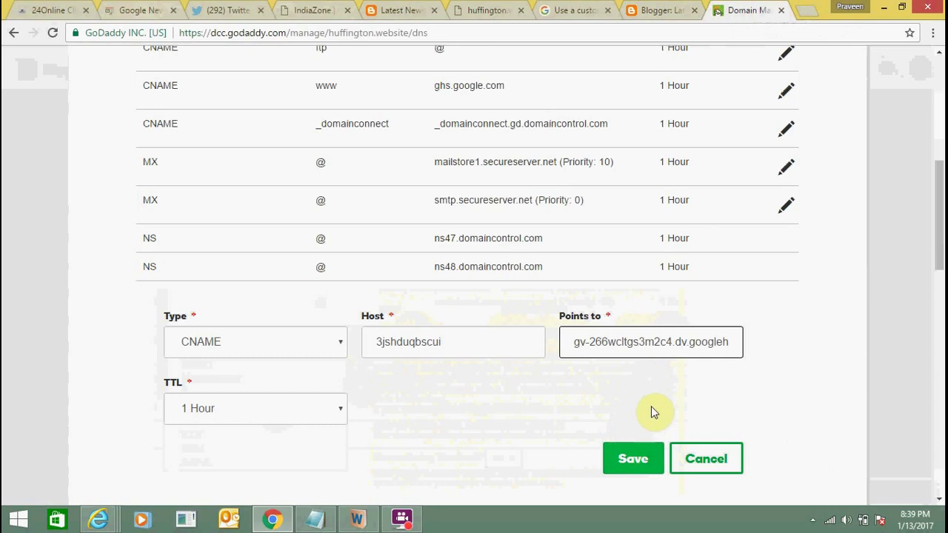
key(ctrl+shift+Tab)
key(ctrl+Tab)
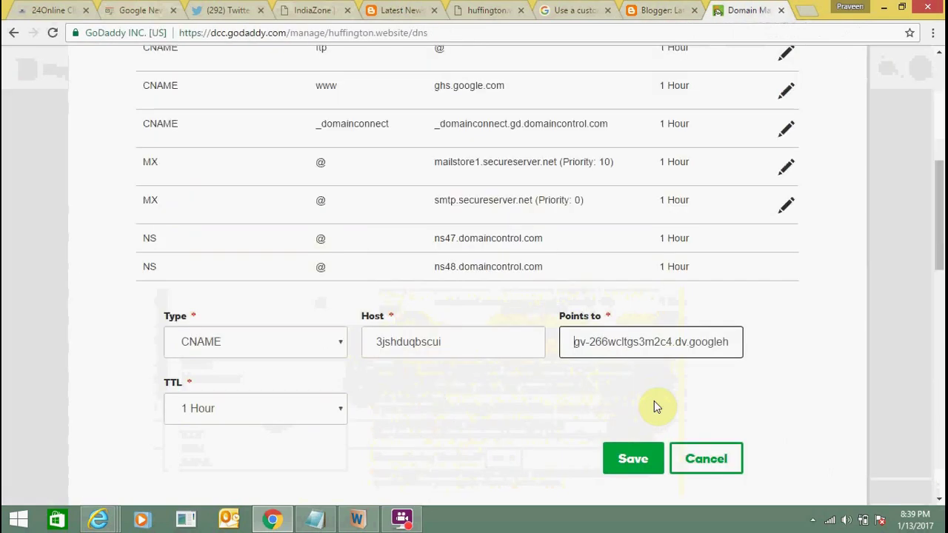
click(631, 458)
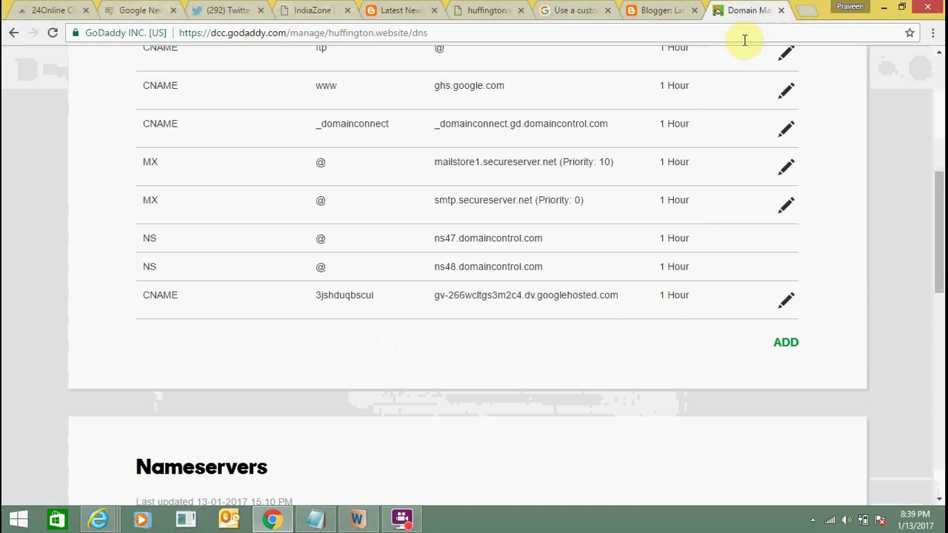
click(481, 10)
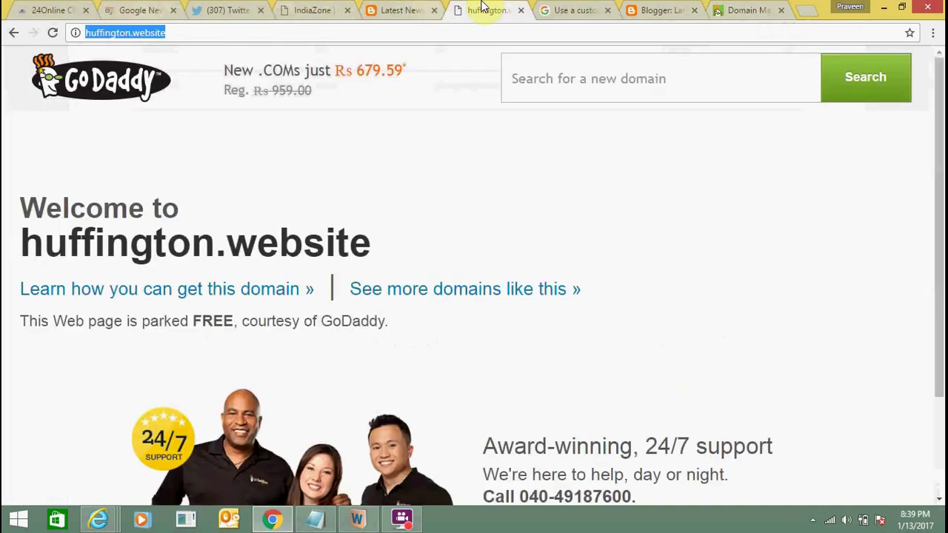
click(458, 28)
key(Return)
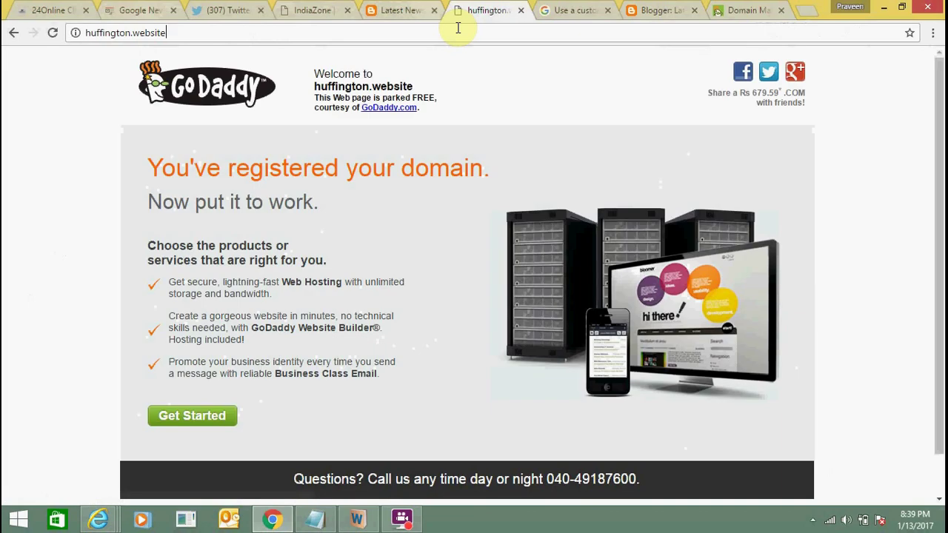
click(457, 28)
key(Home)
text(www.)
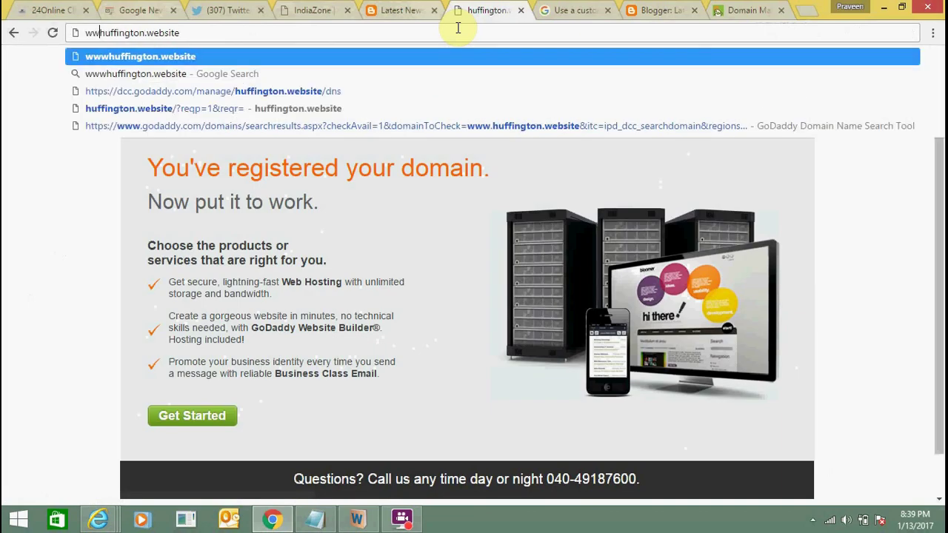
key(Return)
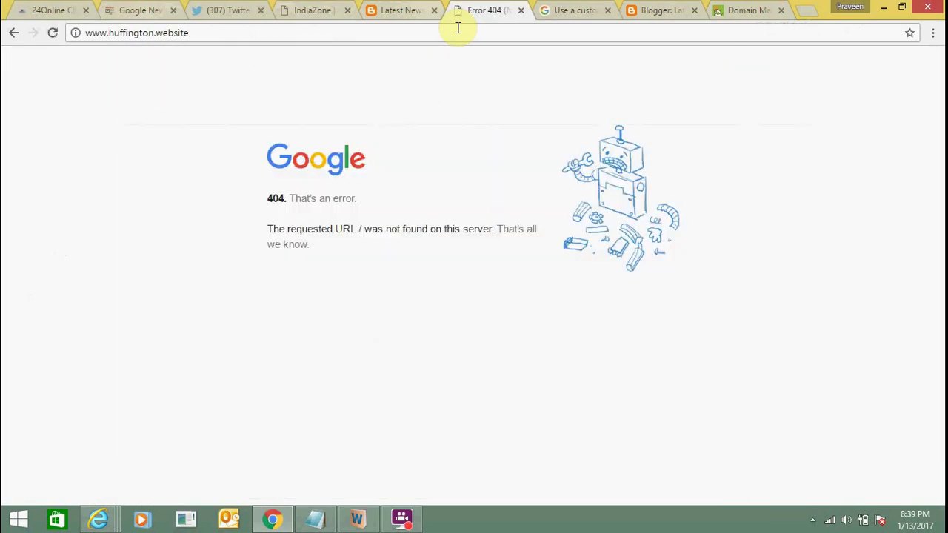
click(458, 30)
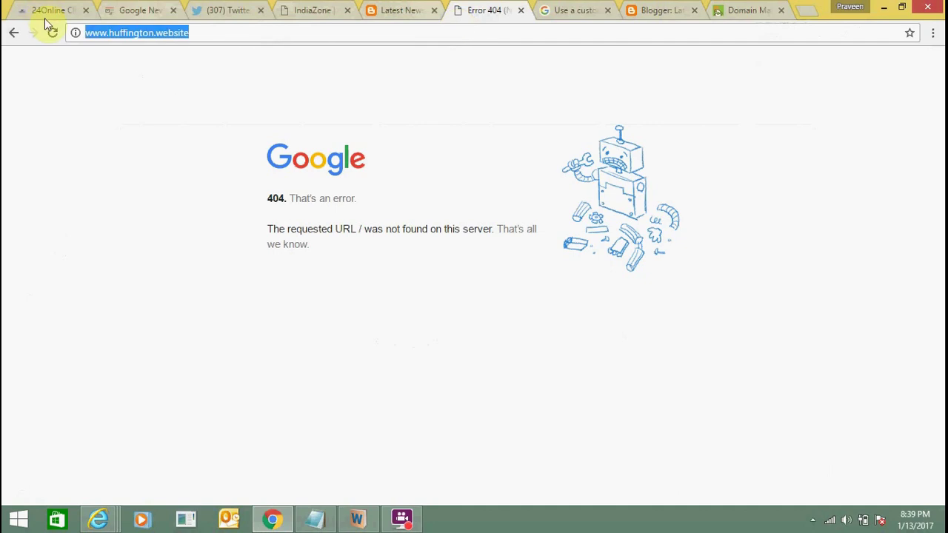
click(328, 101)
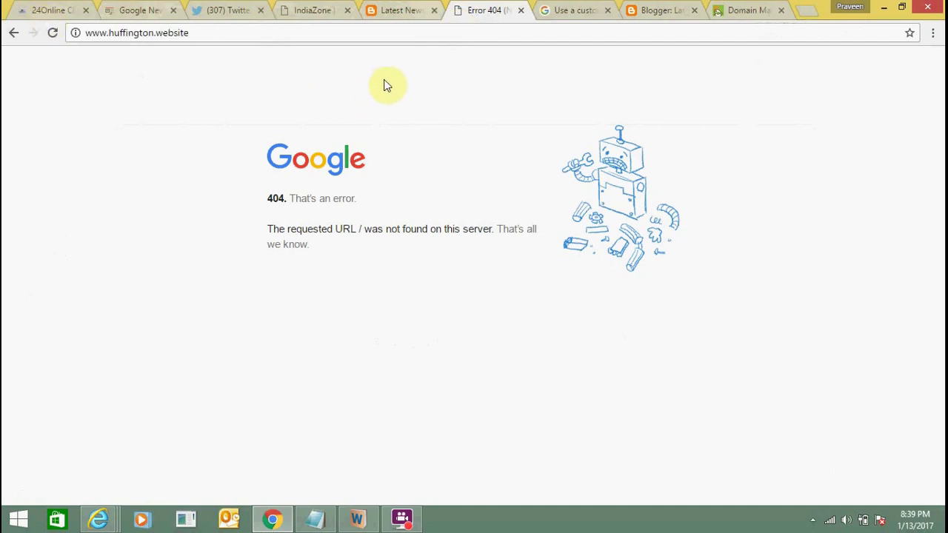
View the blog at its blogspot.in address for comparison and reload the domain without the www prefix
click(408, 9)
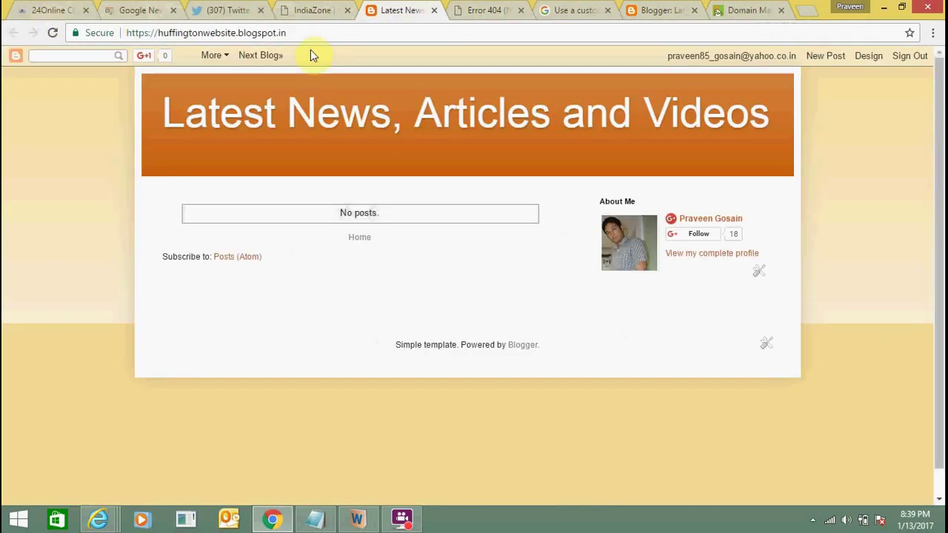
click(365, 32)
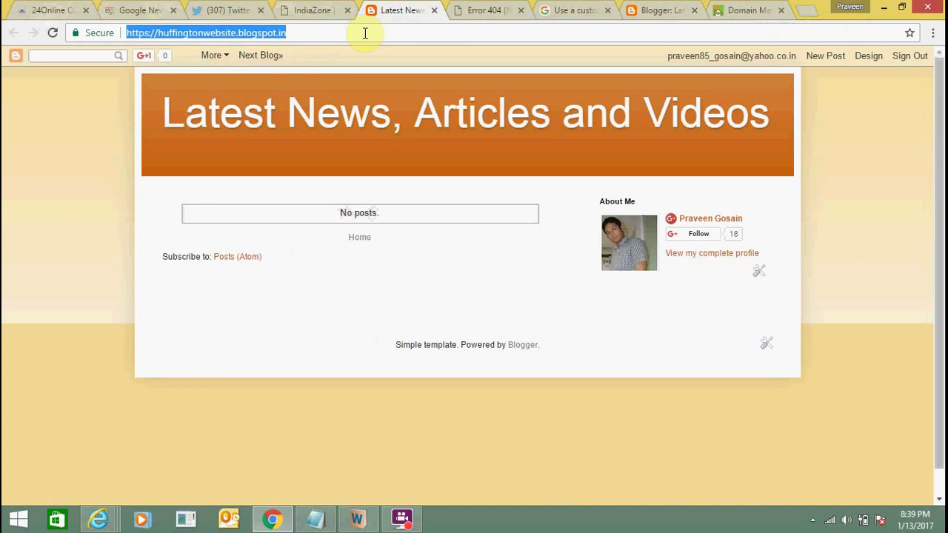
click(482, 9)
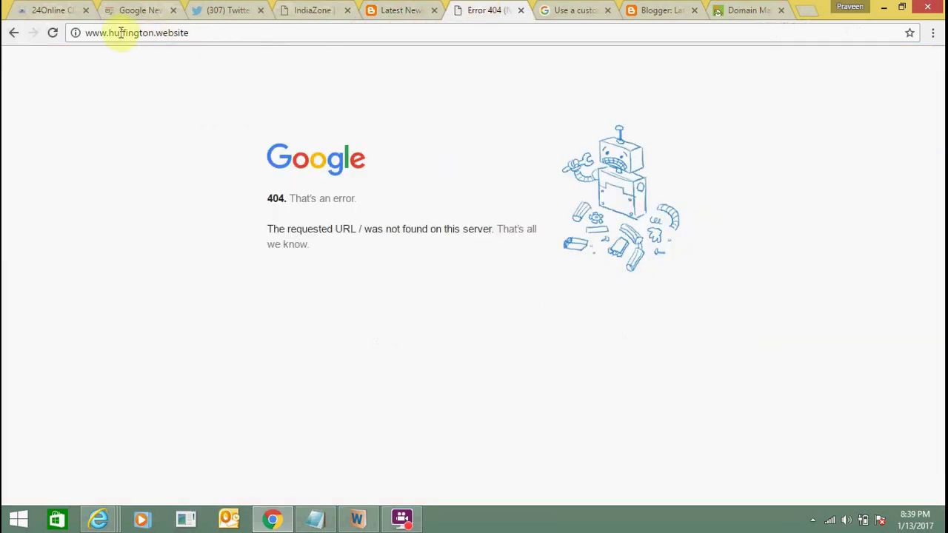
drag(109, 32, 75, 34)
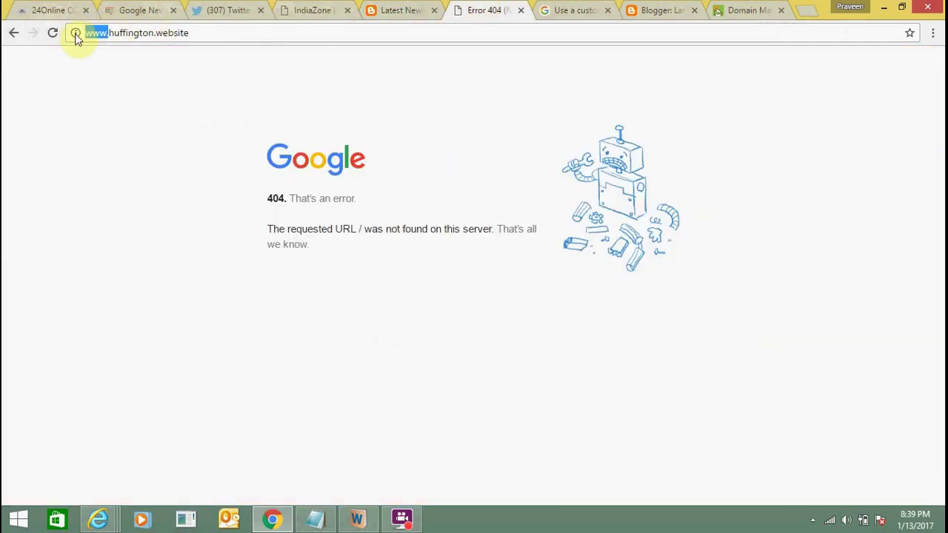
key(BackSpace)
key(Return)
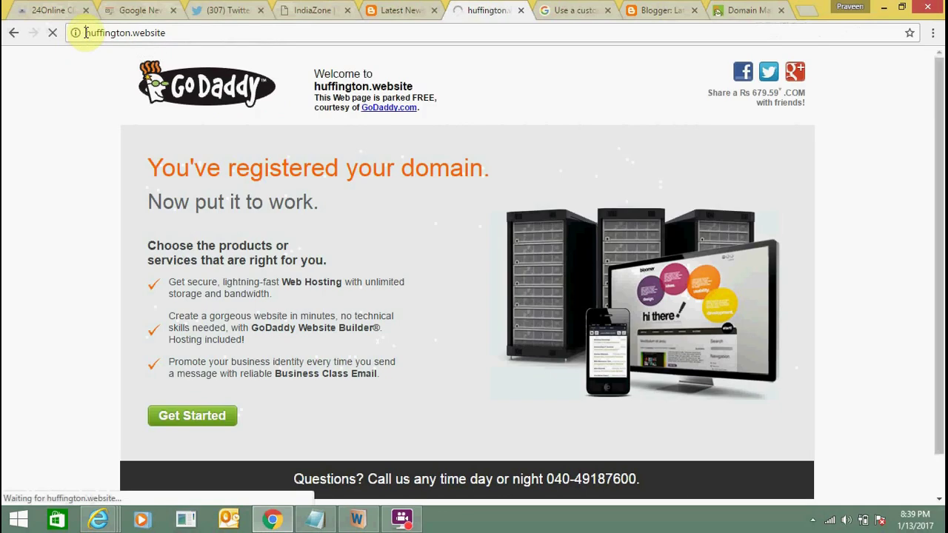
Try loading wwww.huffington.website and return to the bare huffington.website address
click(85, 32)
click(85, 33)
text(wwww)
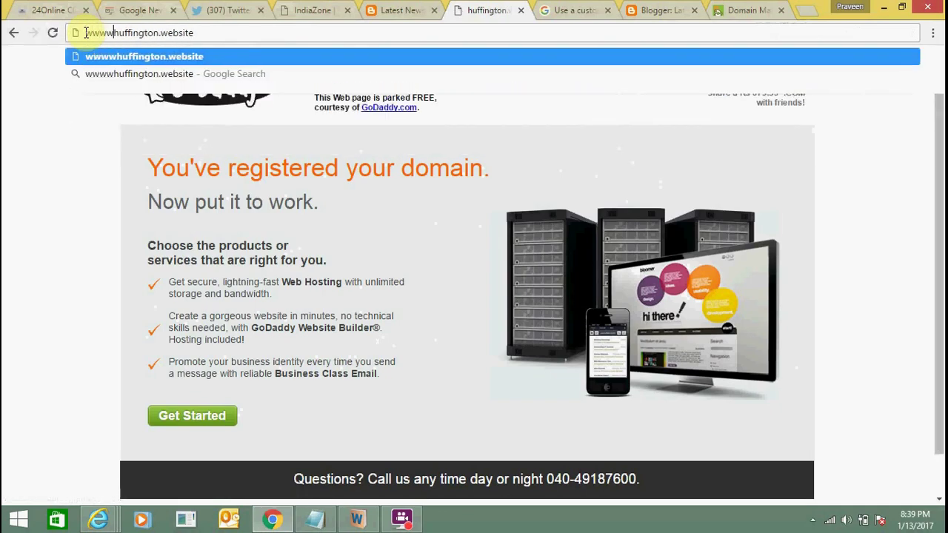
text(.)
key(Return)
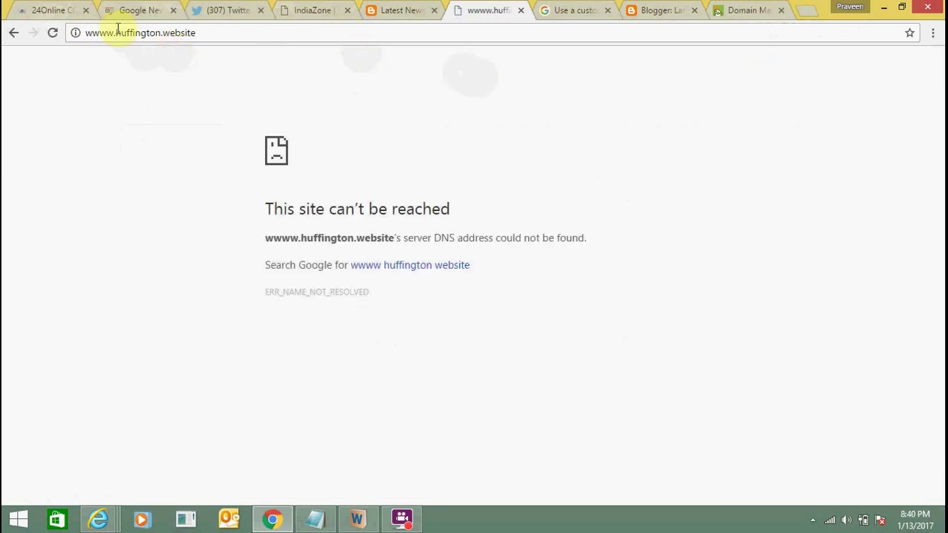
drag(116, 32, 70, 37)
key(BackSpace)
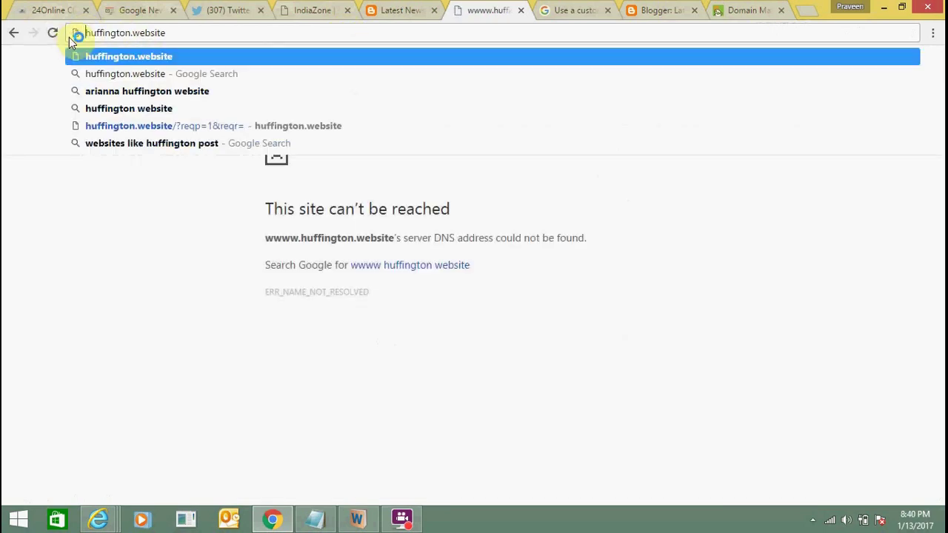
key(Return)
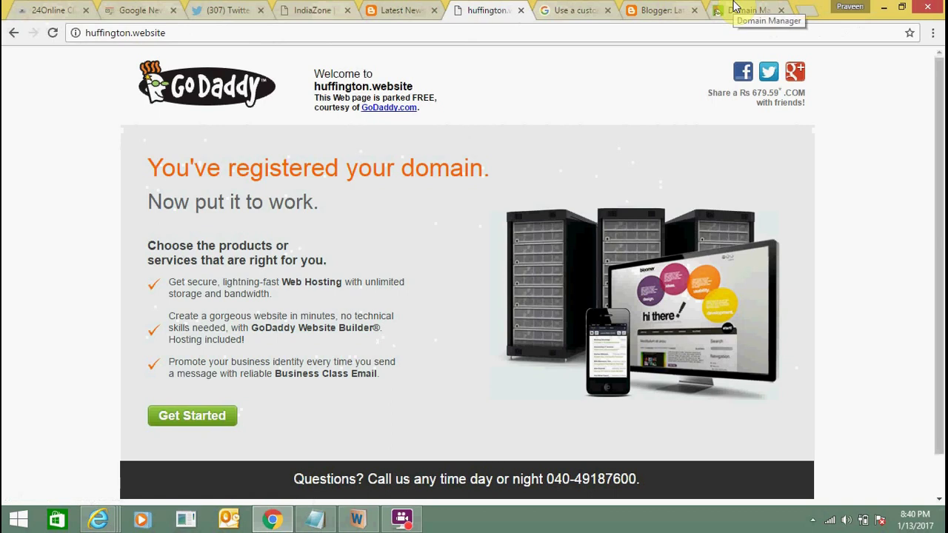
Open Blogger's settings instructions in a new tab and locate the four Google A-record IP addresses for a top-level domain
click(677, 10)
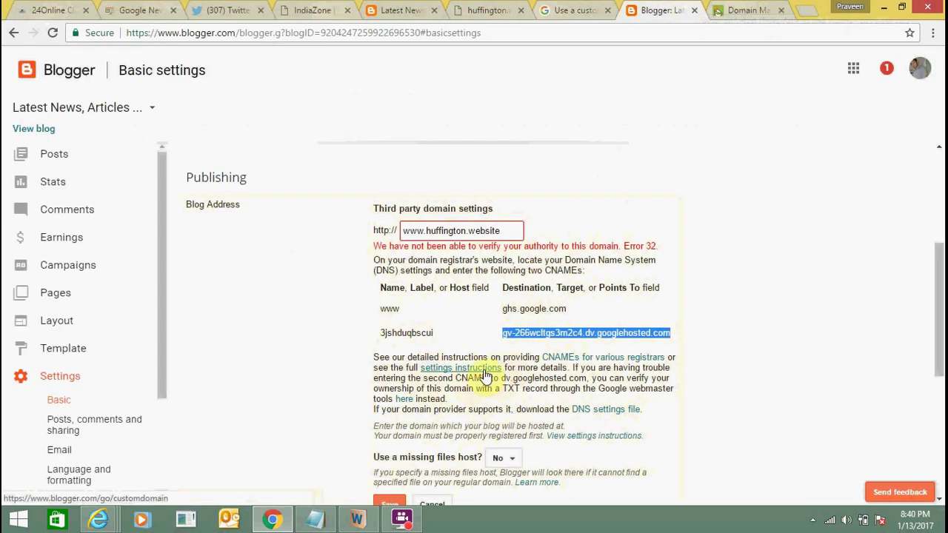
right_click(485, 375)
click(539, 380)
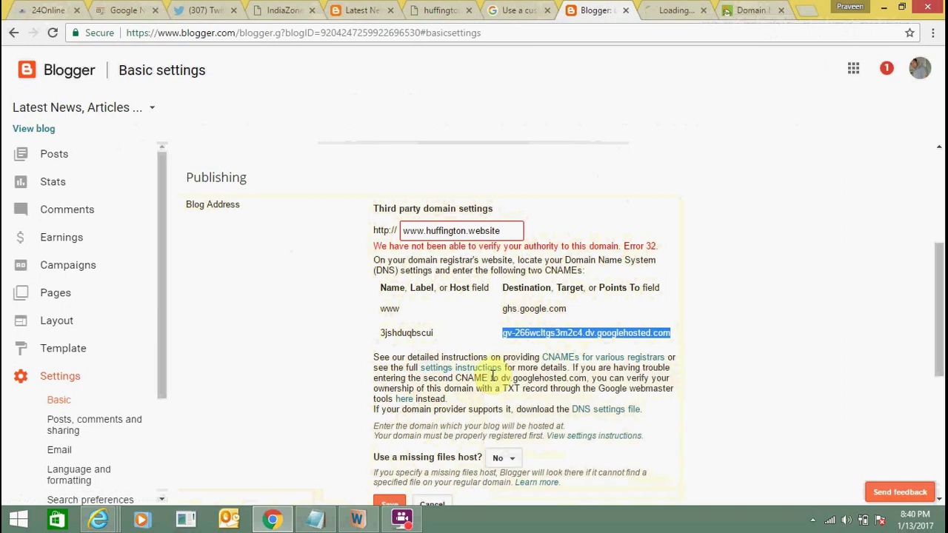
click(664, 9)
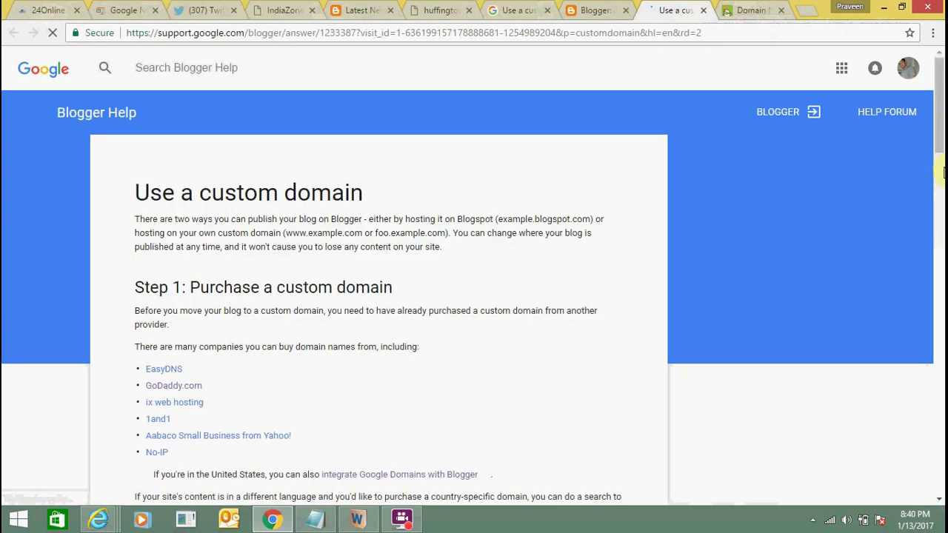
drag(940, 113, 940, 314)
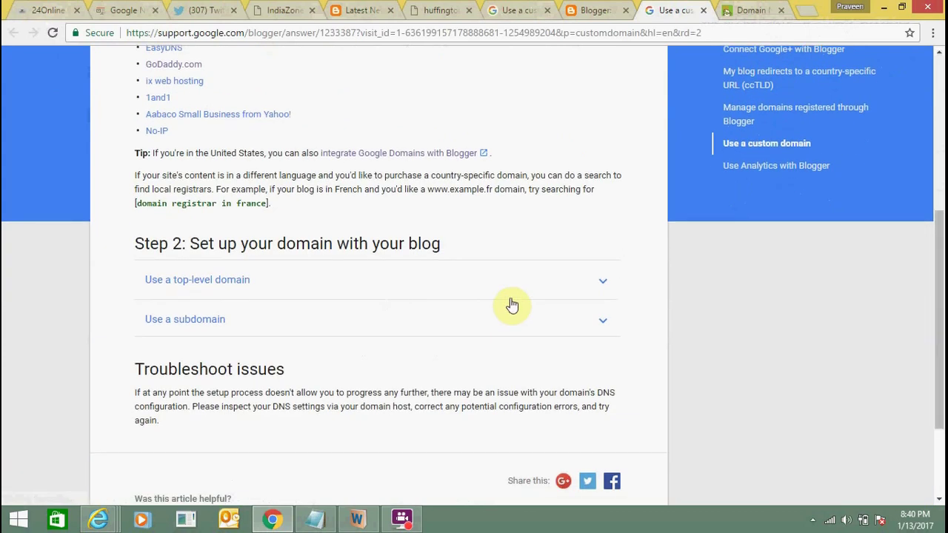
click(572, 298)
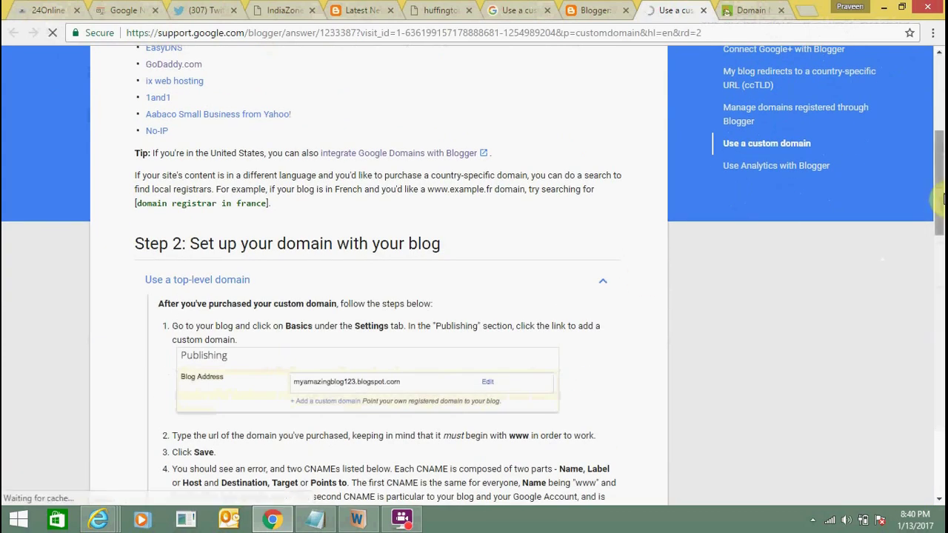
drag(939, 200, 938, 280)
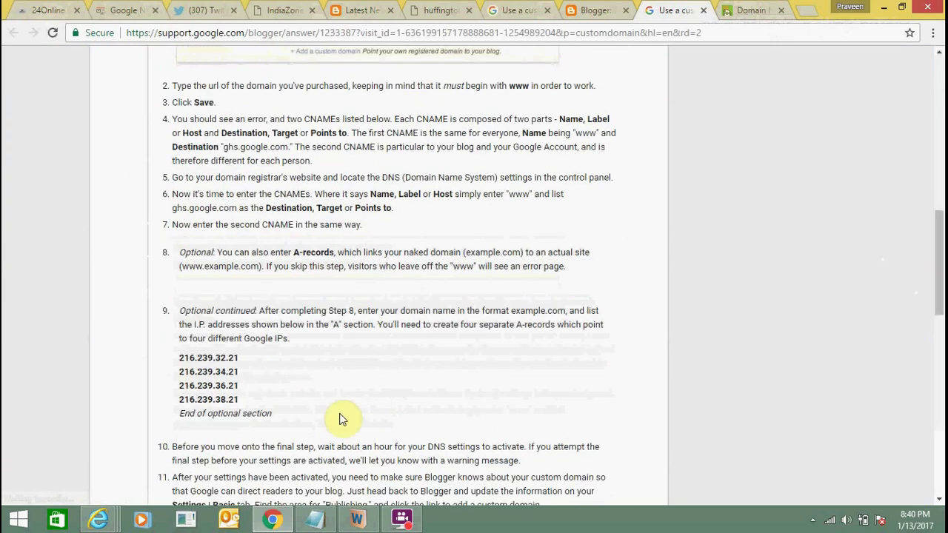
mouse_move(240, 386)
mouse_down()
mouse_move(206, 386)
mouse_move(180, 359)
mouse_move(237, 400)
mouse_move(250, 398)
mouse_up()
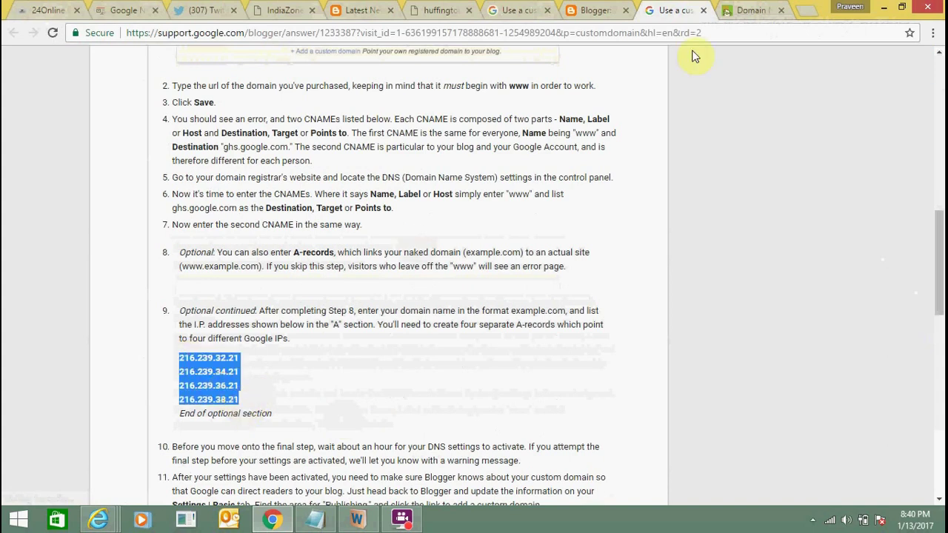
Review the existing GoDaddy DNS records and copy the first Google IP address, 216.239.32.21, from the Blogger help article
click(746, 12)
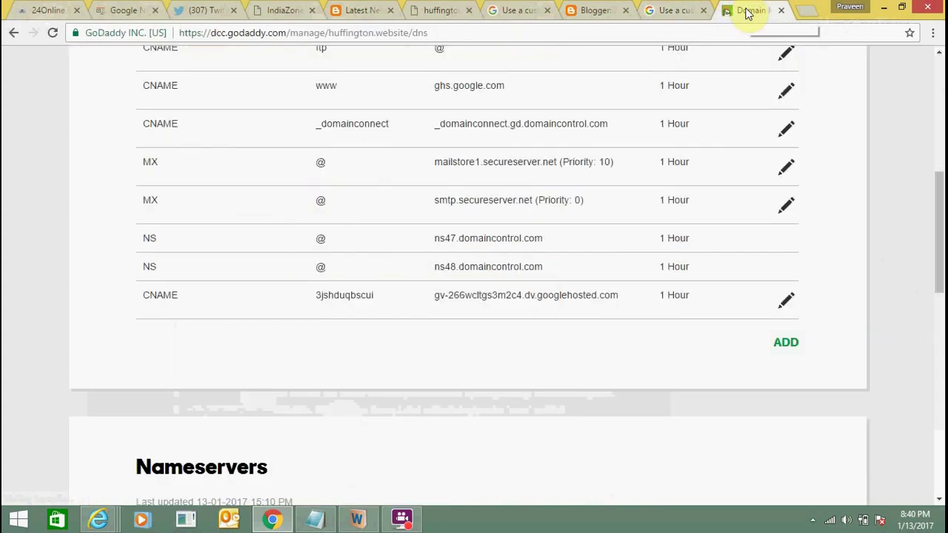
drag(939, 256, 942, 216)
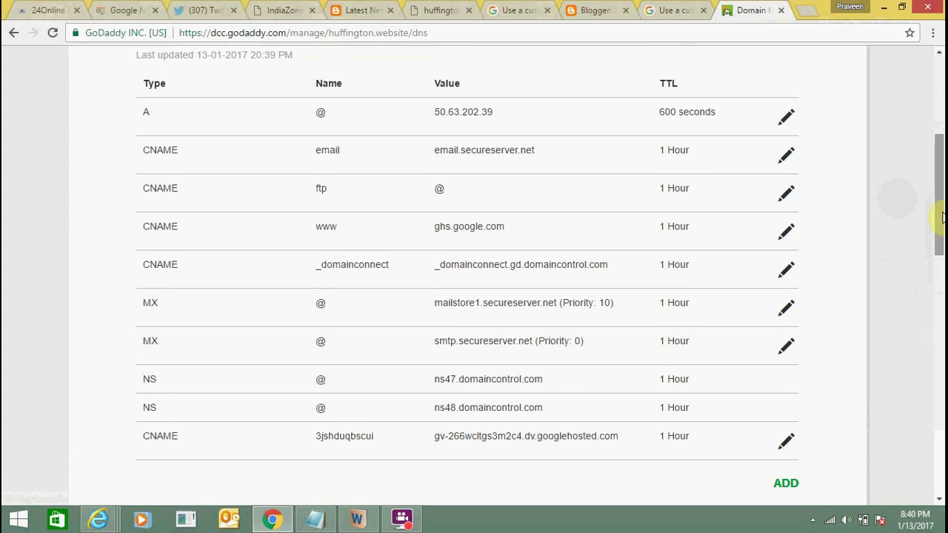
click(678, 9)
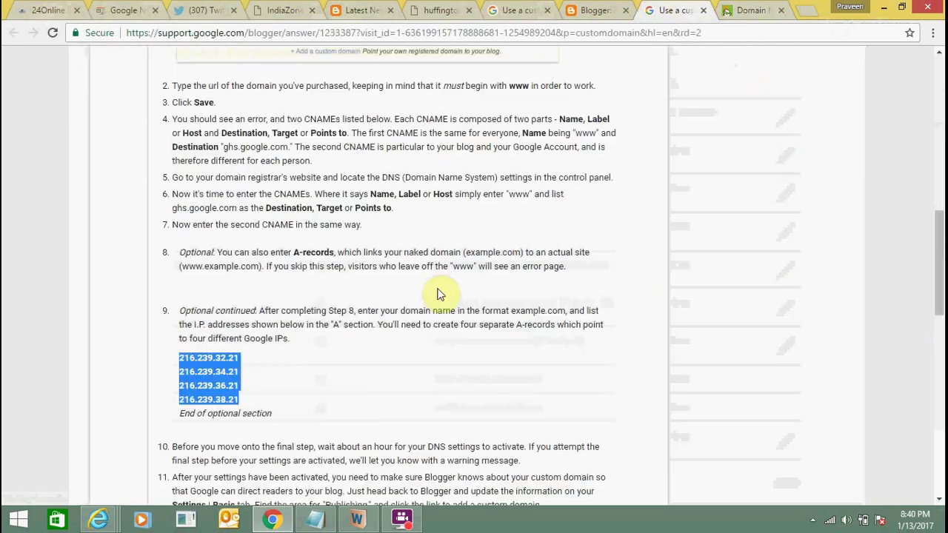
click(239, 373)
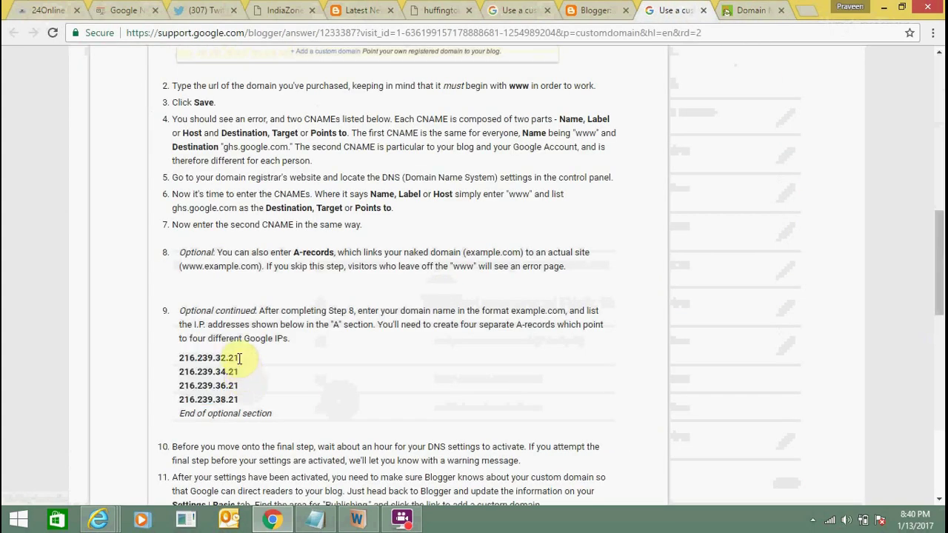
double_click(178, 358)
key(ctrl+c)
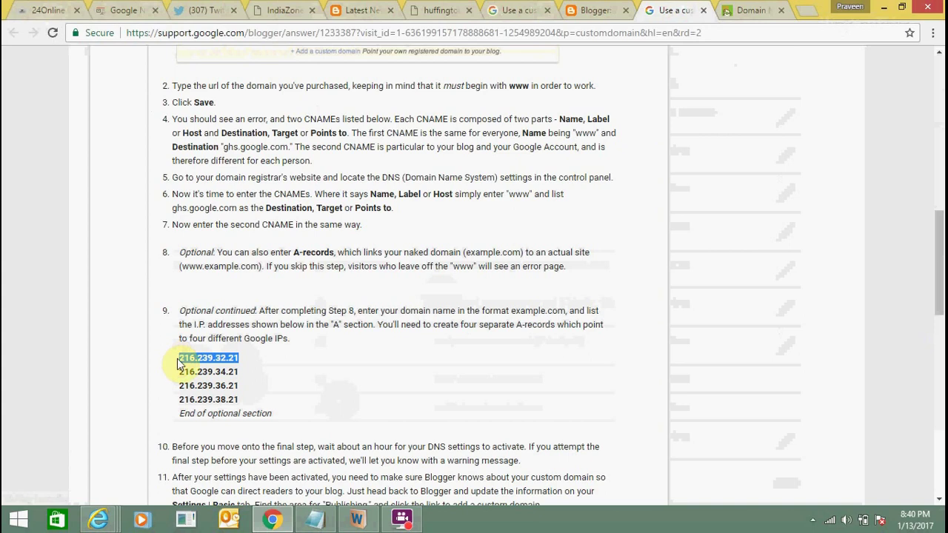
Start a new record of type A in GoDaddy's DNS records and recheck the A-record instructions in Blogger Help
key(ctrl+Tab)
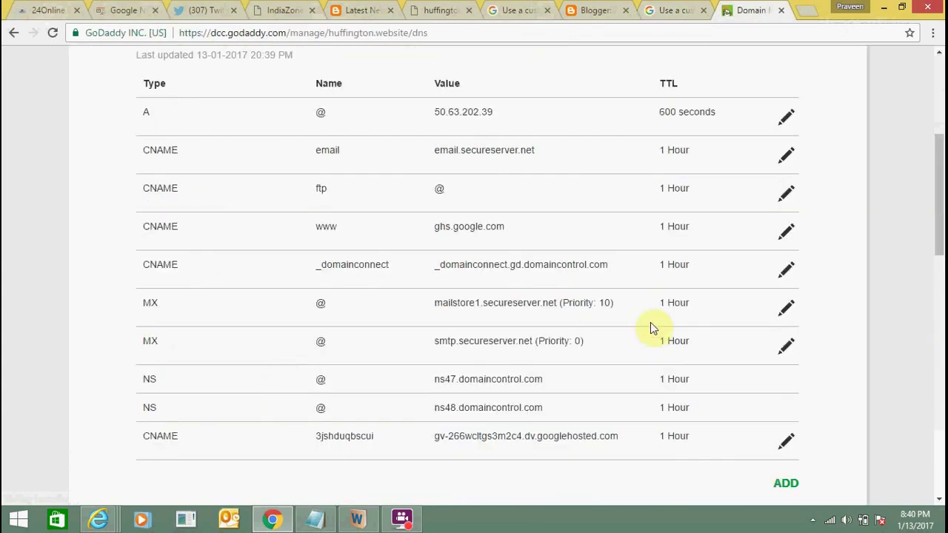
drag(934, 230, 939, 262)
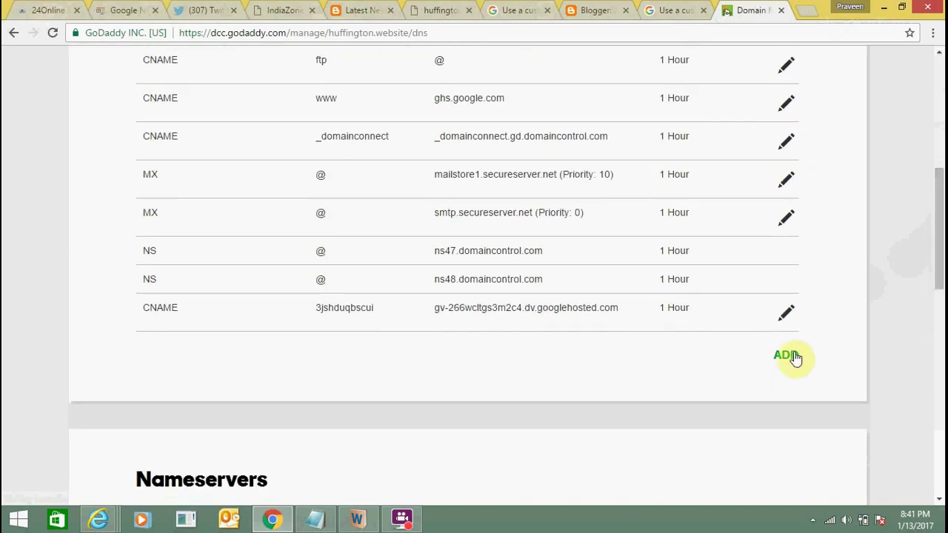
click(786, 356)
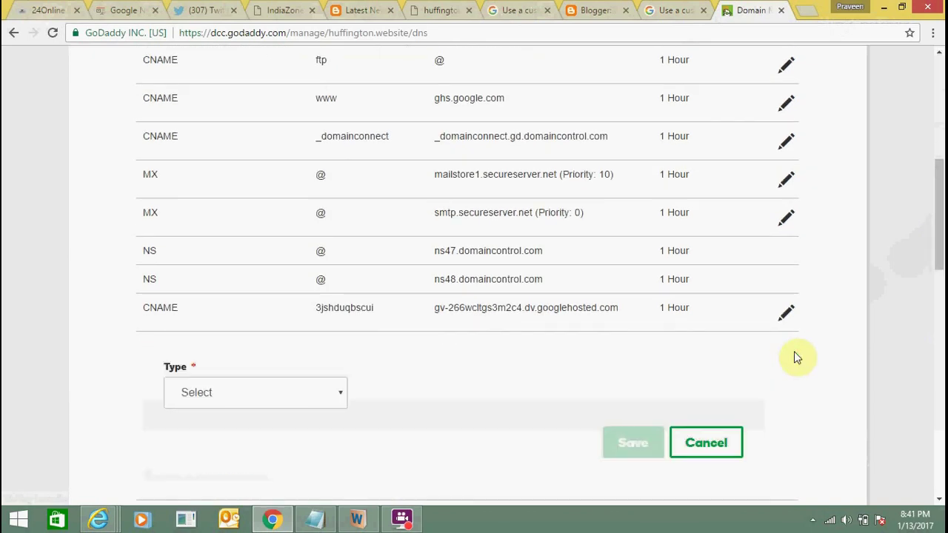
click(330, 405)
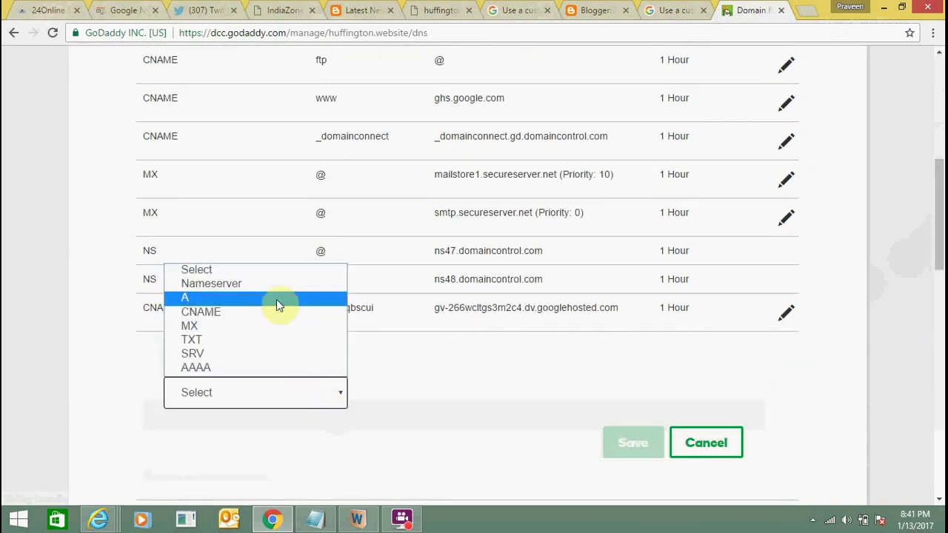
click(276, 299)
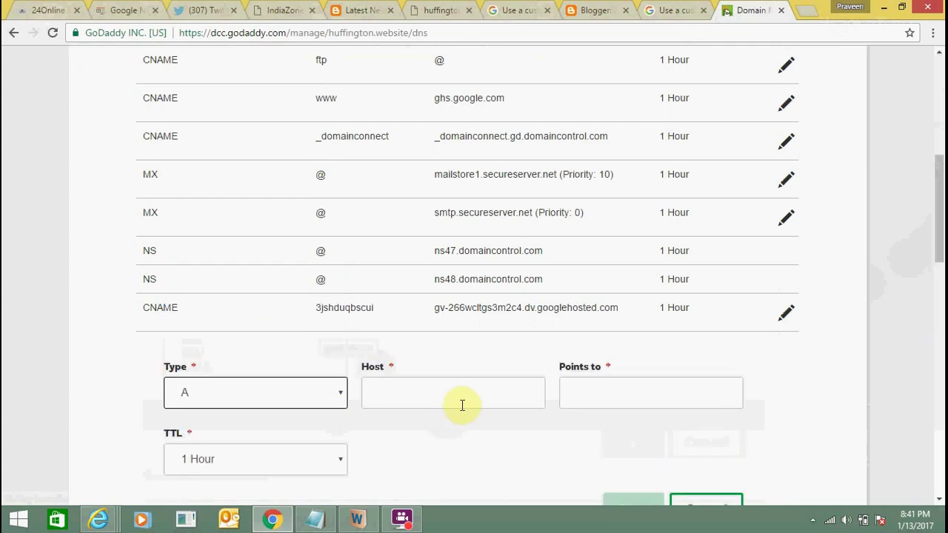
click(590, 7)
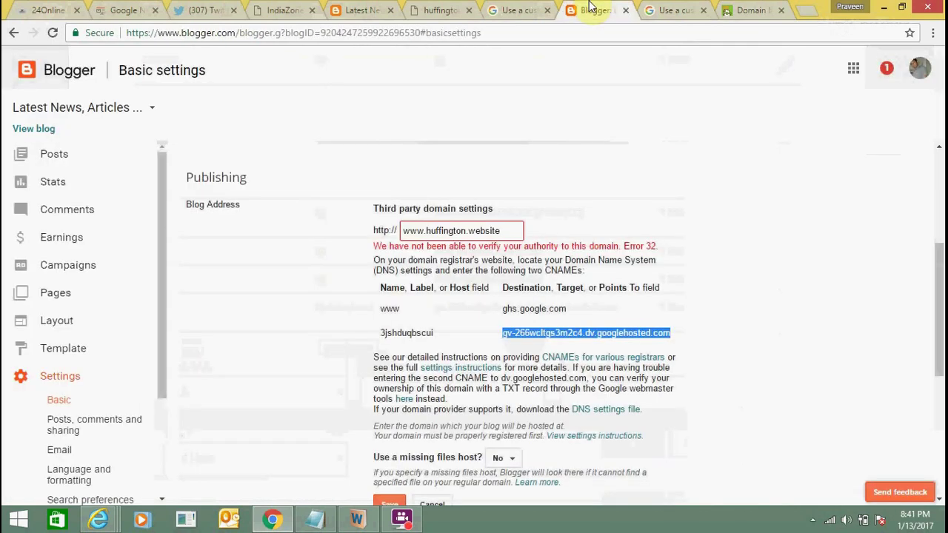
click(666, 7)
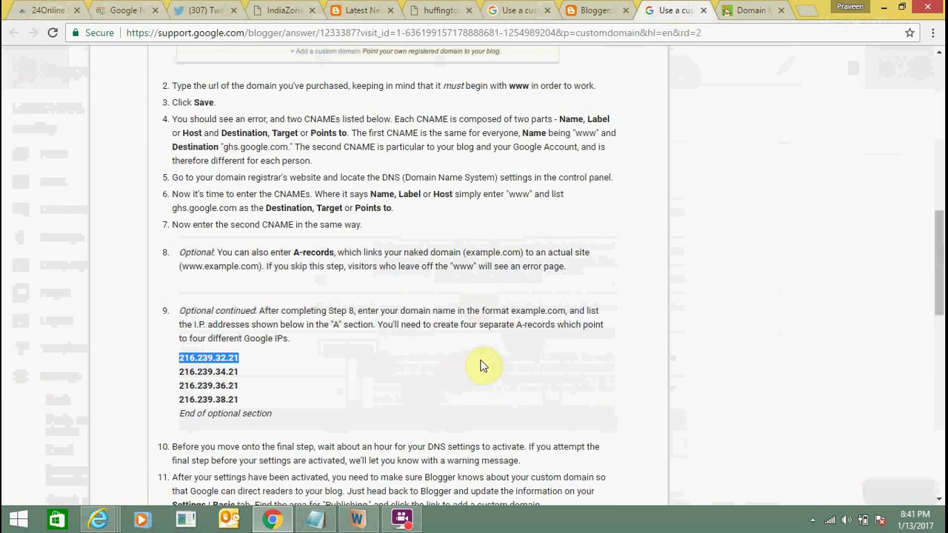
key(ctrl+Tab)
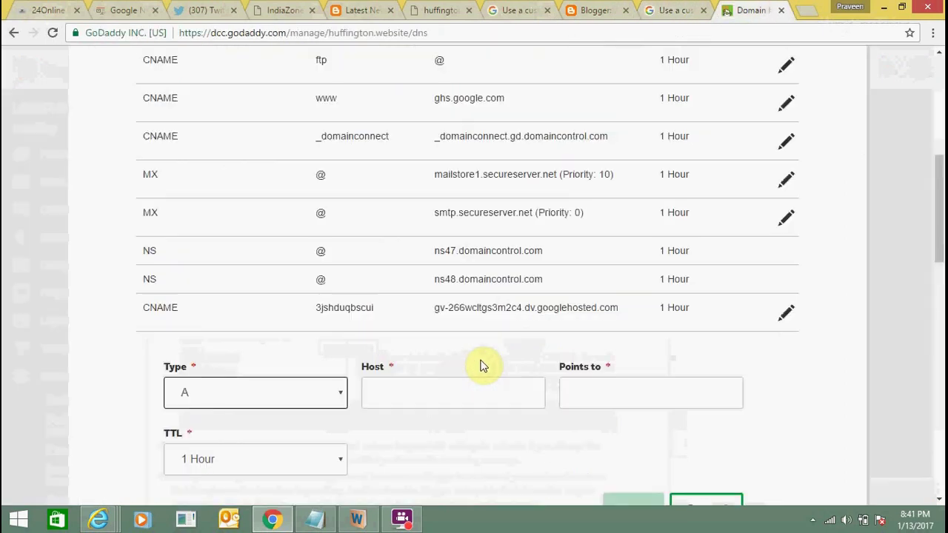
Complete the A record with host @ pointing to the first Google IP address, 216.239.32.21, and save it
click(427, 389)
drag(940, 251, 940, 275)
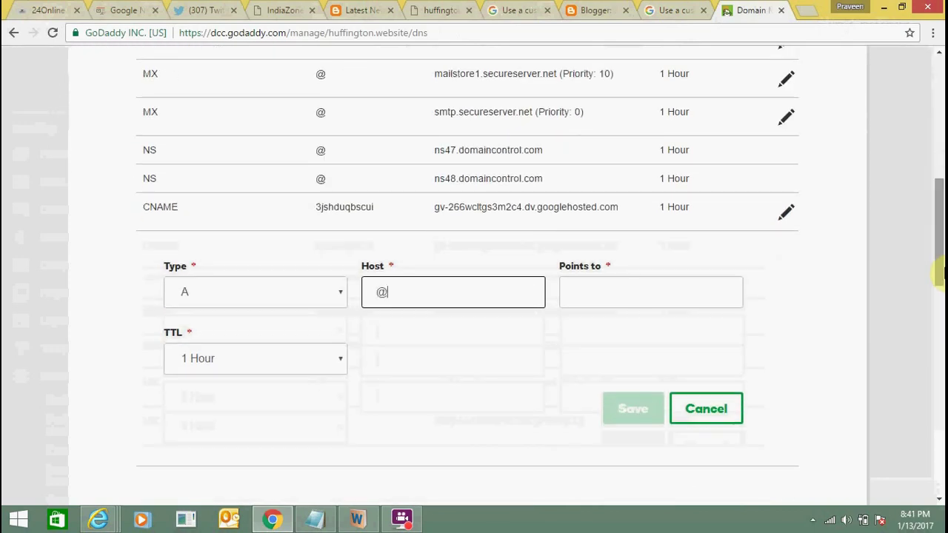
key(ctrl+shift+Tab)
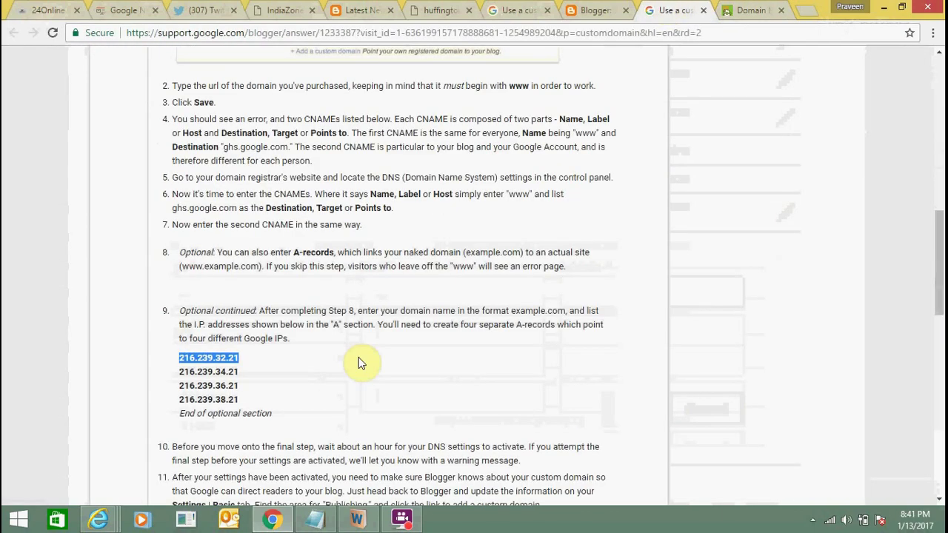
drag(239, 359, 183, 358)
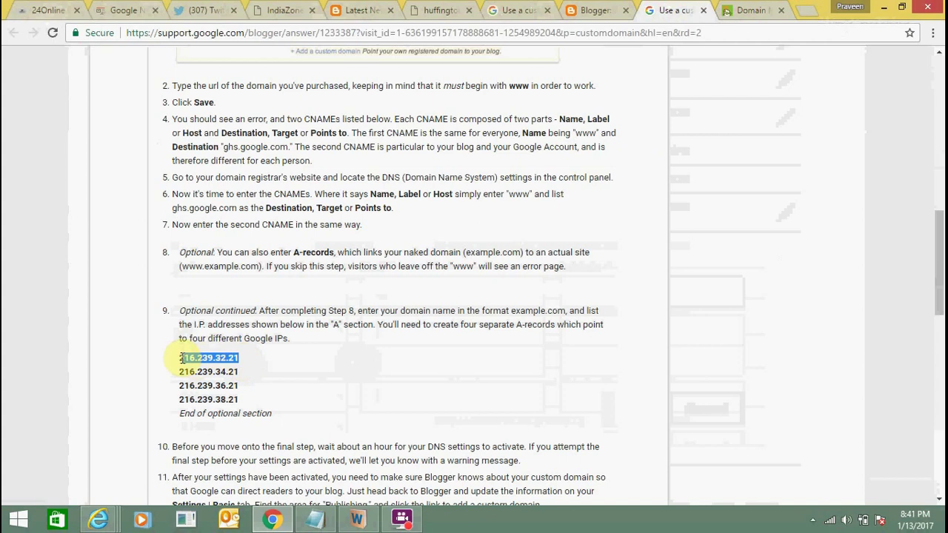
key(ctrl+Tab)
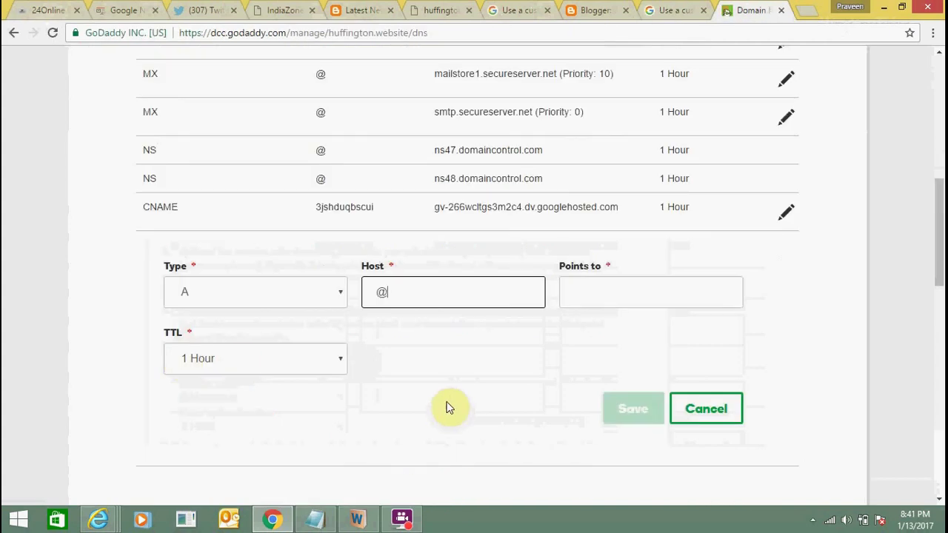
click(616, 305)
key(ctrl+v)
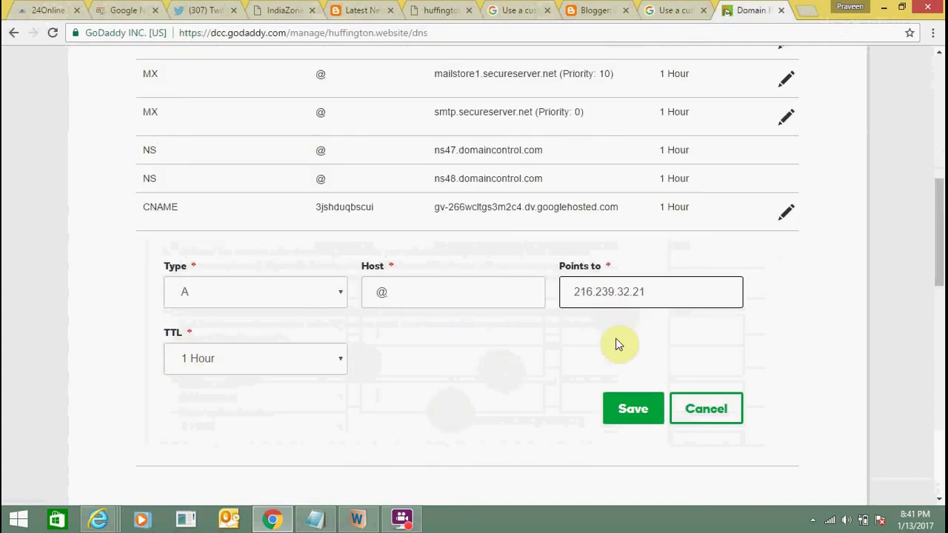
click(626, 409)
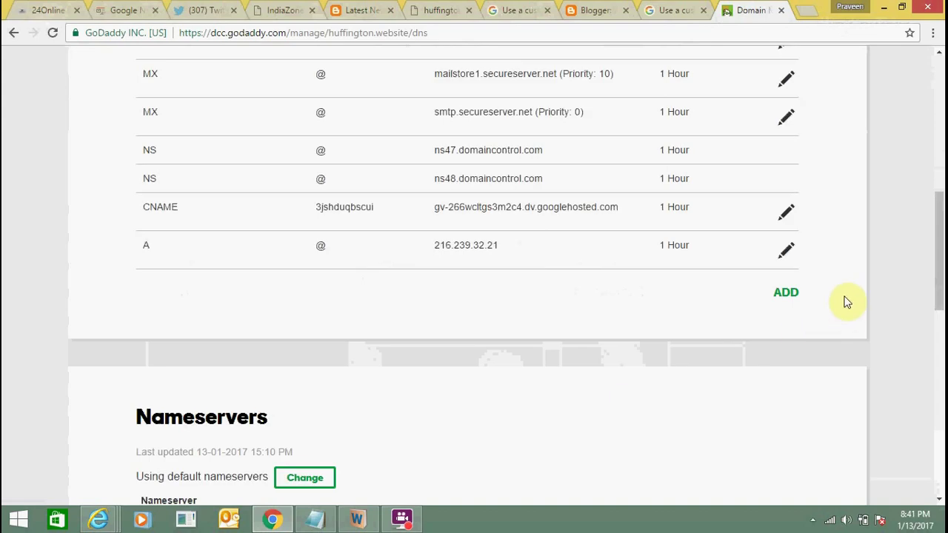
Add a second A record with host @ pointing to 216.239.34.21, copied from the Blogger help article, and save it
click(787, 296)
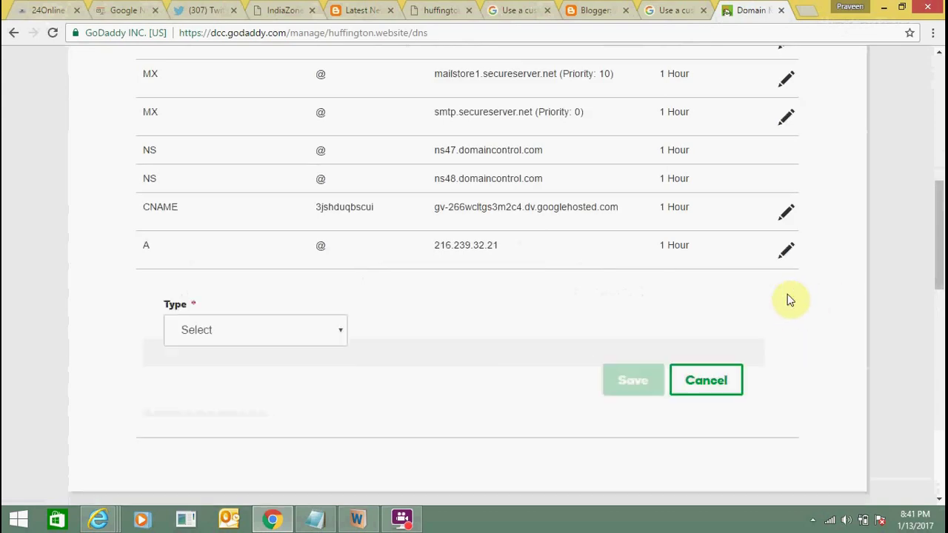
click(300, 345)
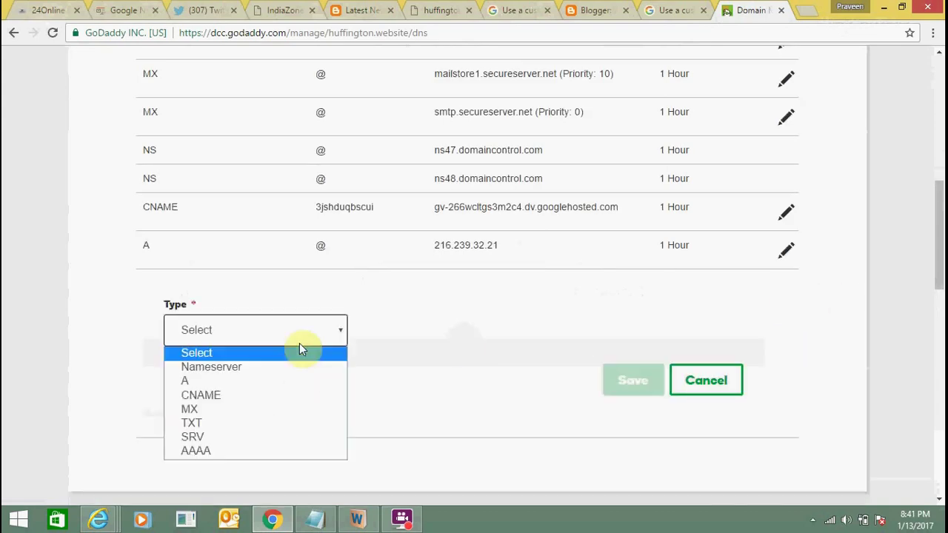
click(274, 381)
key(ctrl+shift+Tab)
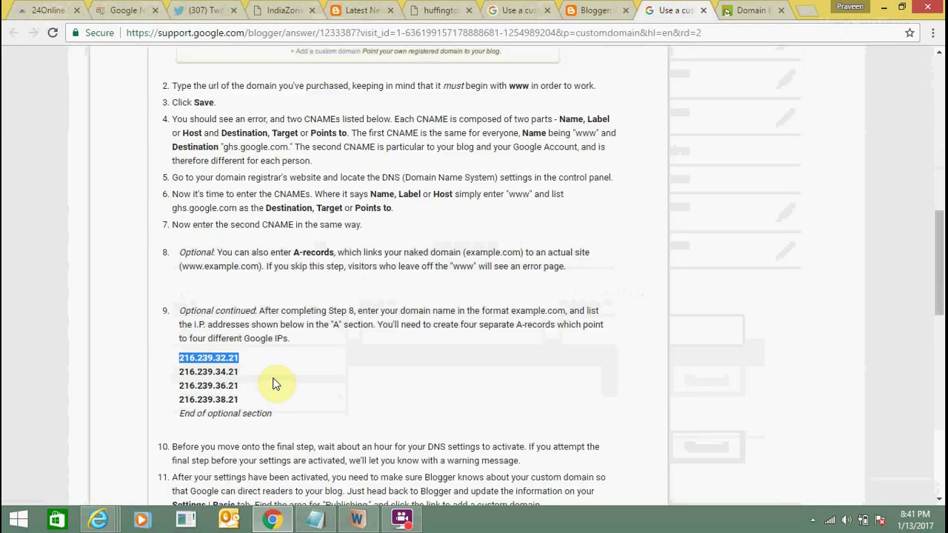
drag(239, 373, 180, 376)
key(ctrl+c)
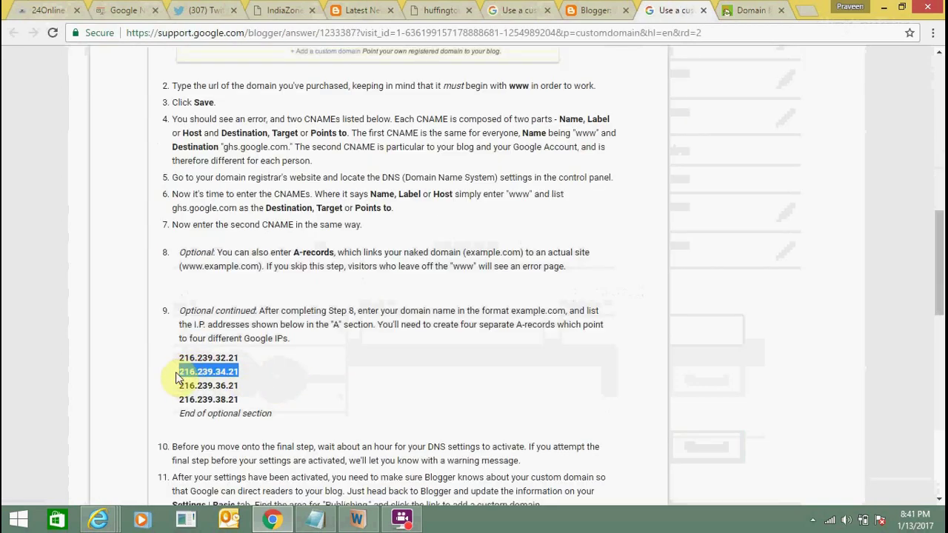
key(ctrl+Tab)
click(397, 336)
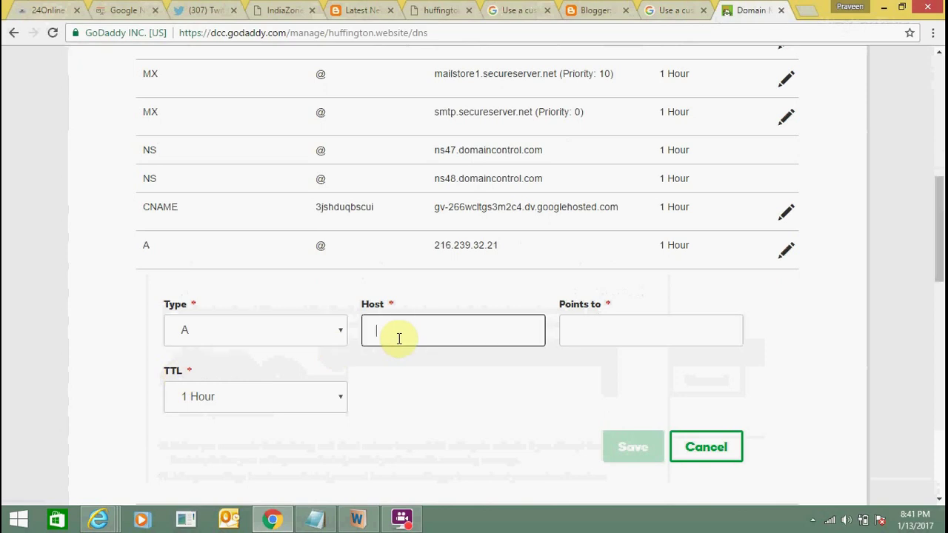
text(@)
key(Tab)
key(ctrl+v)
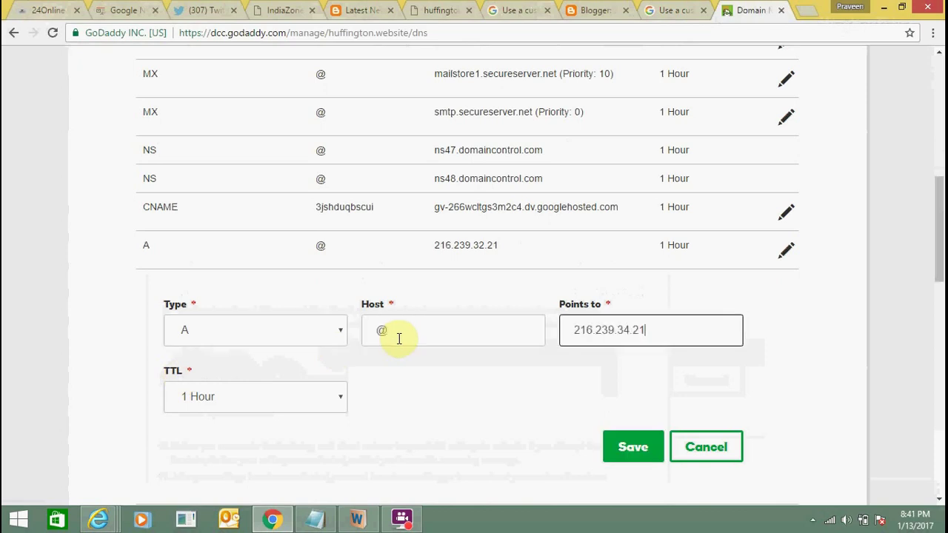
click(621, 448)
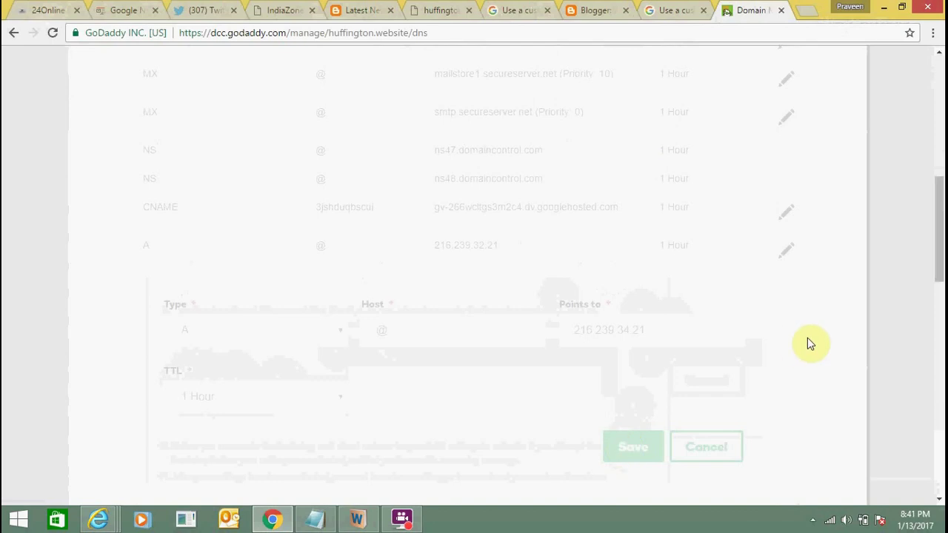
Add a third A record with host @ pointing to 216.239.36.21, copied from the Blogger help article, and save it
drag(938, 254, 939, 277)
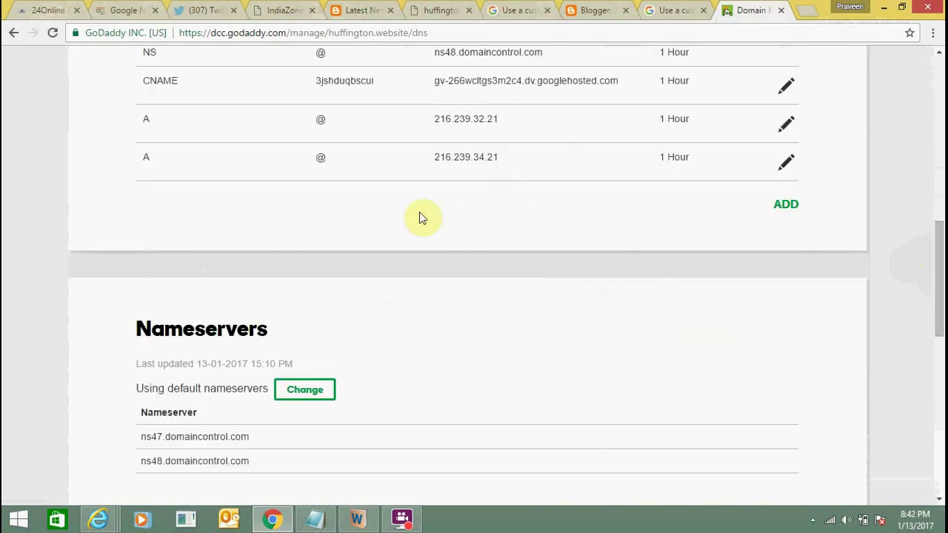
click(783, 207)
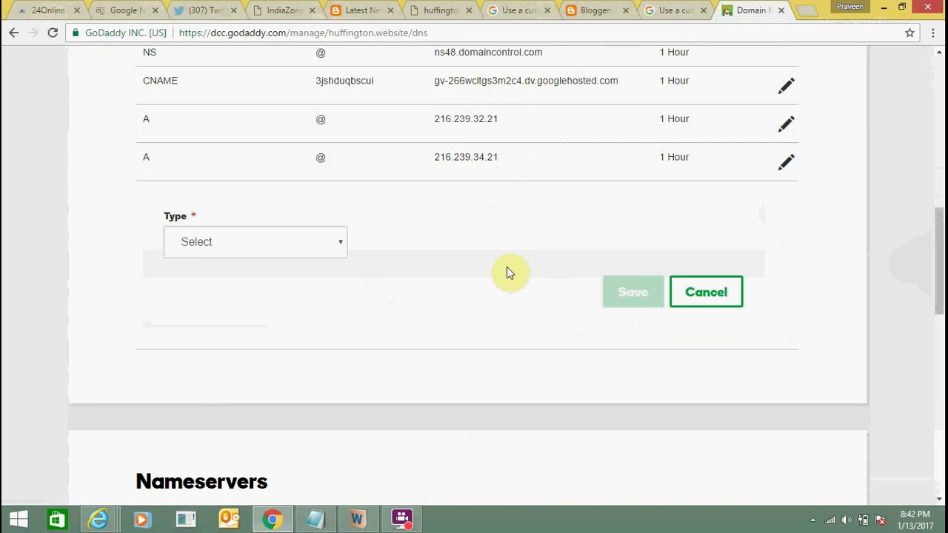
click(284, 255)
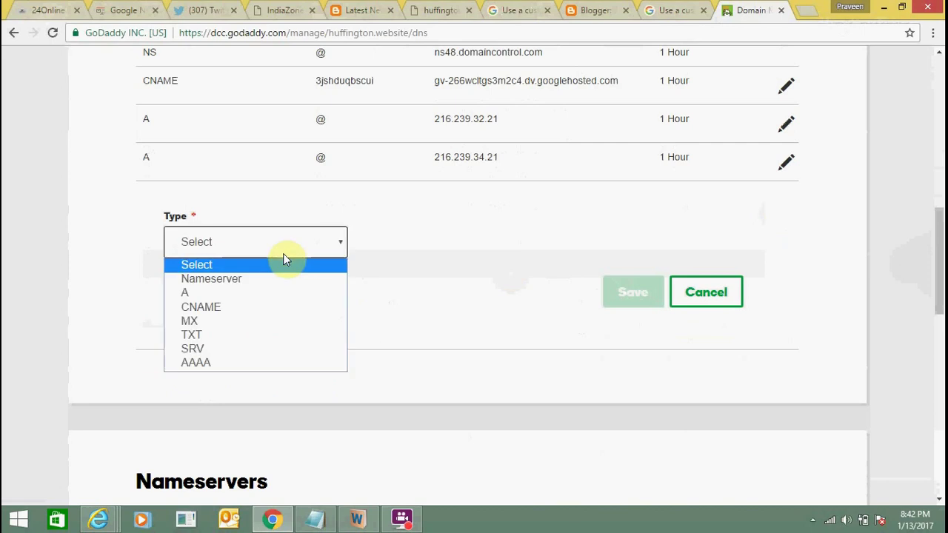
click(257, 293)
click(397, 247)
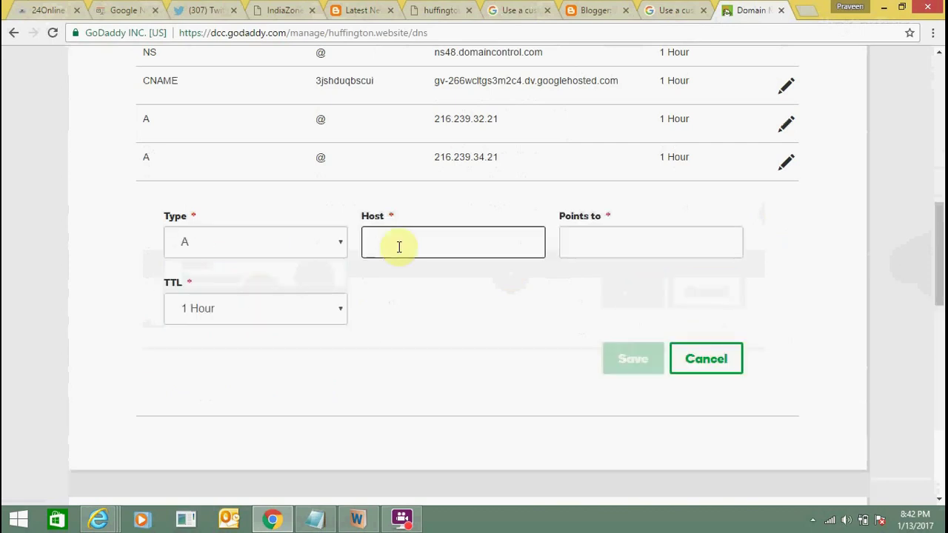
text(@)
key(ctrl+shift+Tab)
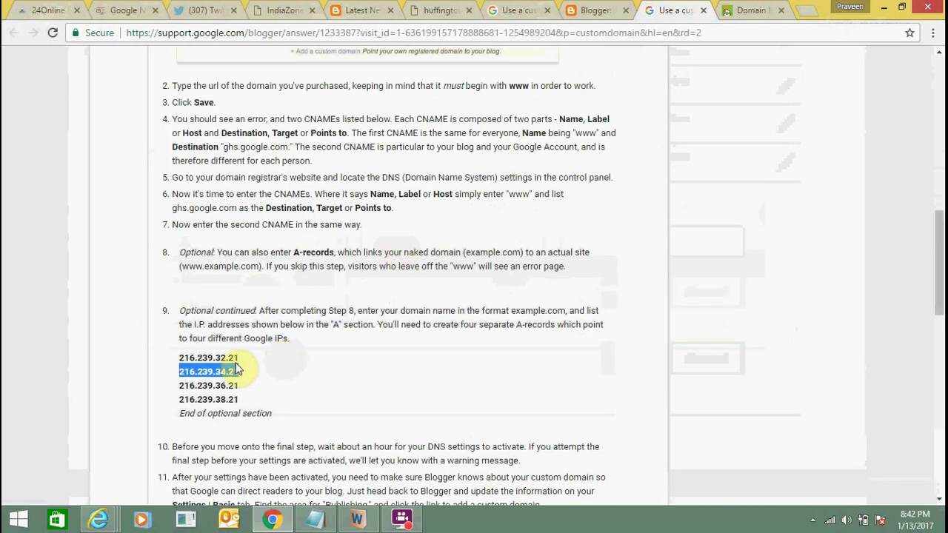
drag(238, 386, 180, 385)
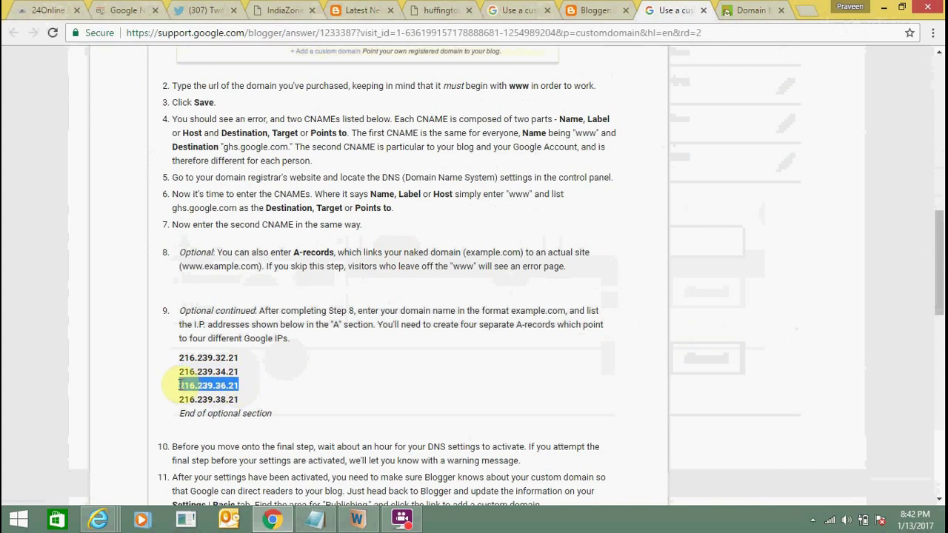
key(ctrl+c)
key(ctrl+Tab)
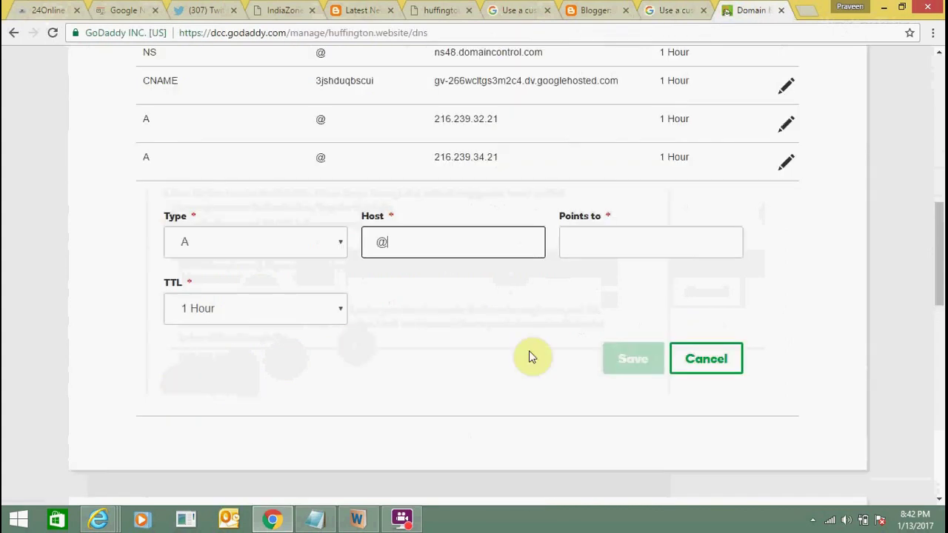
click(617, 242)
key(ctrl+v)
click(627, 358)
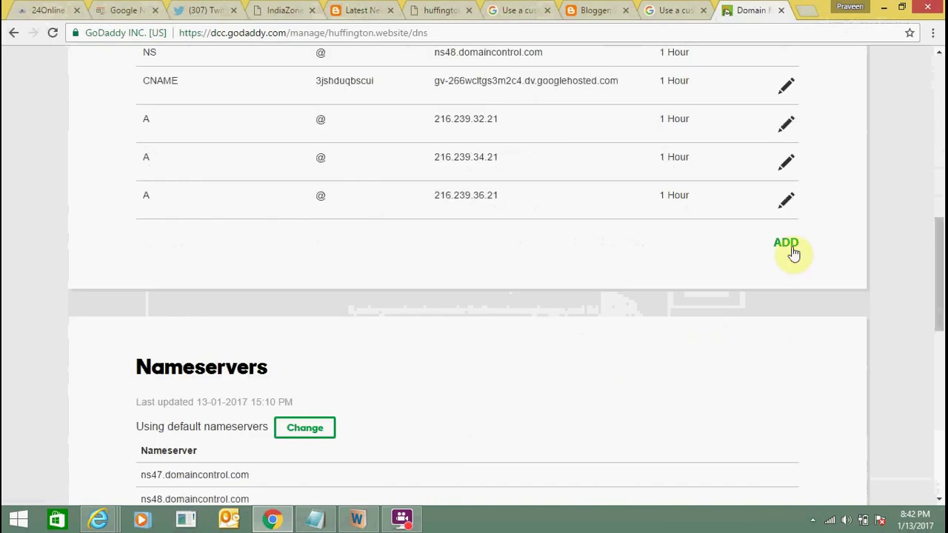
Add a fourth A record with host @ pointing to 216.239.38.21, copied from the Blogger help article, and save it
click(790, 250)
click(314, 289)
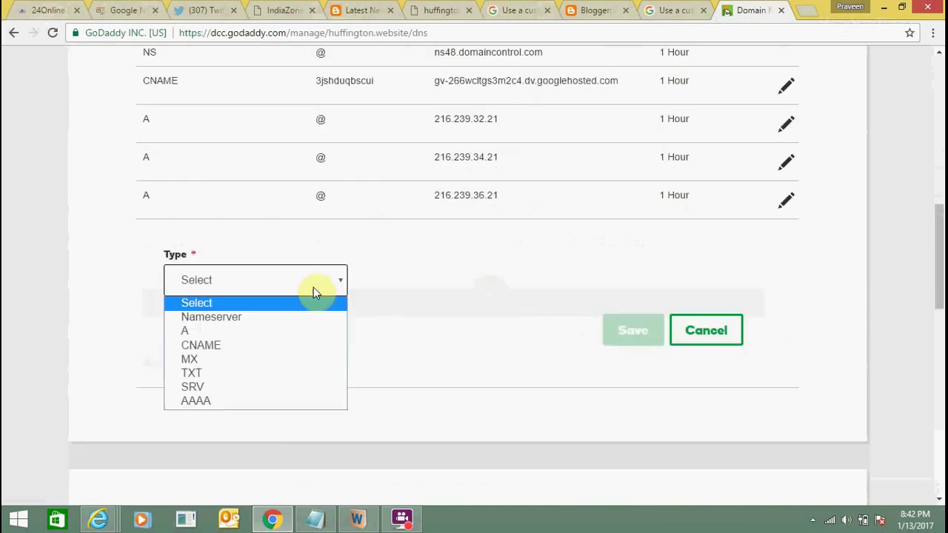
click(273, 329)
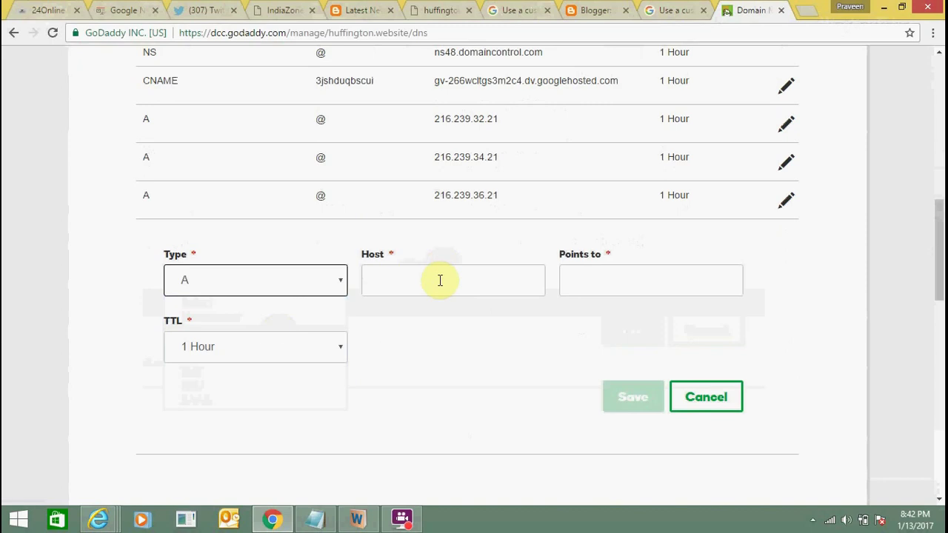
click(440, 280)
text(@)
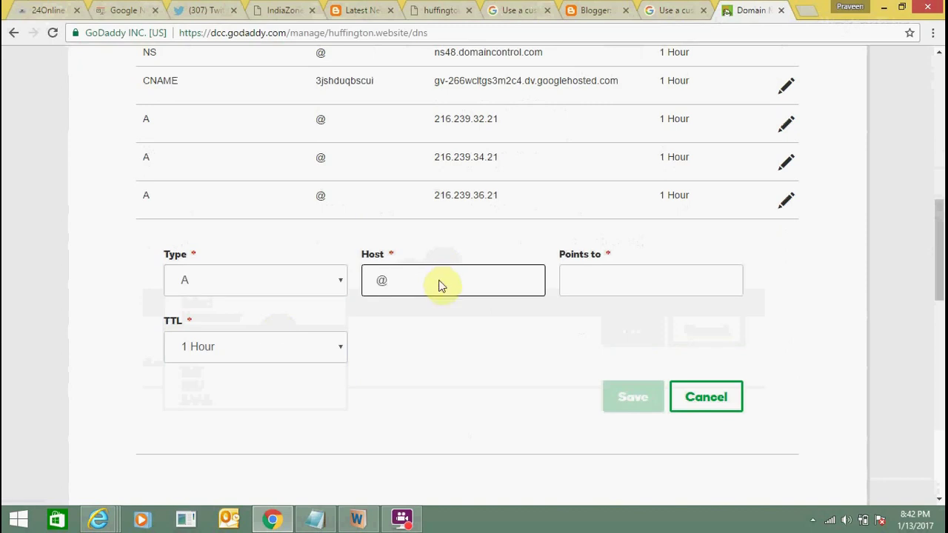
key(ctrl+shift+Tab)
drag(239, 400, 176, 404)
key(ctrl+Tab)
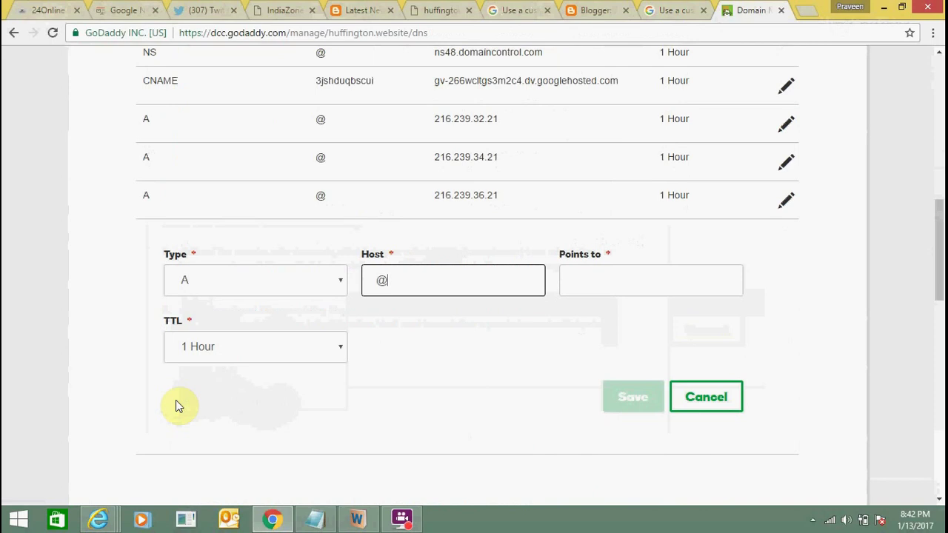
key(Tab)
key(ctrl+v)
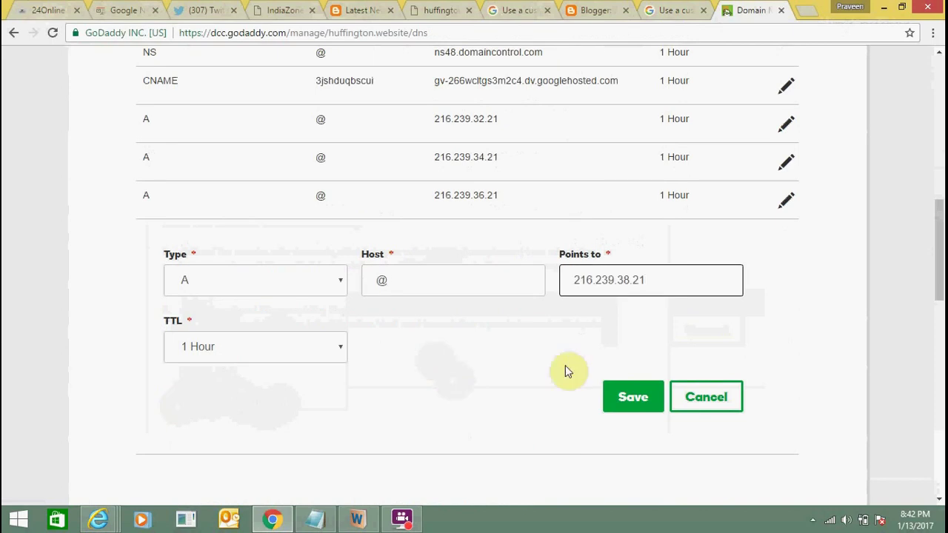
click(615, 388)
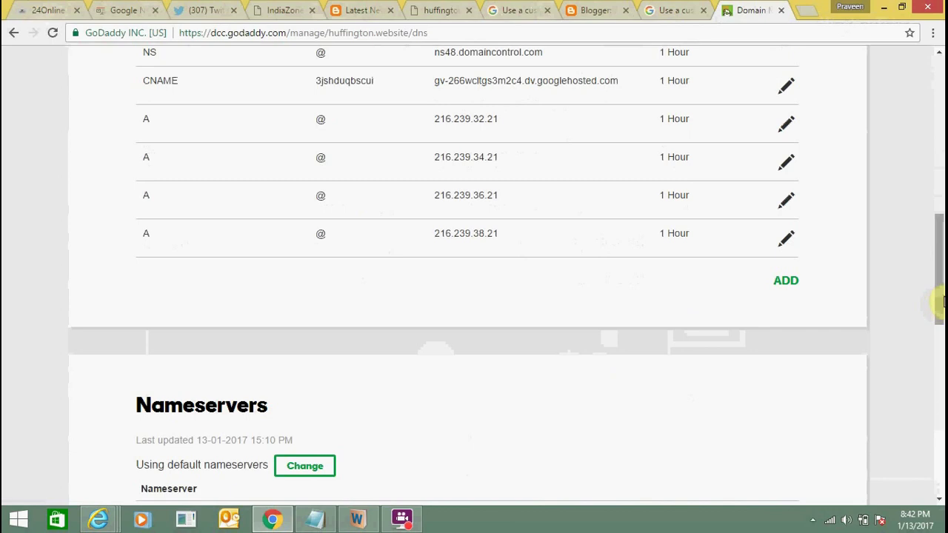
Review the newly added A records together with the CNAME, MX and NS records in the DNS list
drag(938, 305, 938, 289)
drag(142, 184, 584, 298)
drag(939, 288, 938, 271)
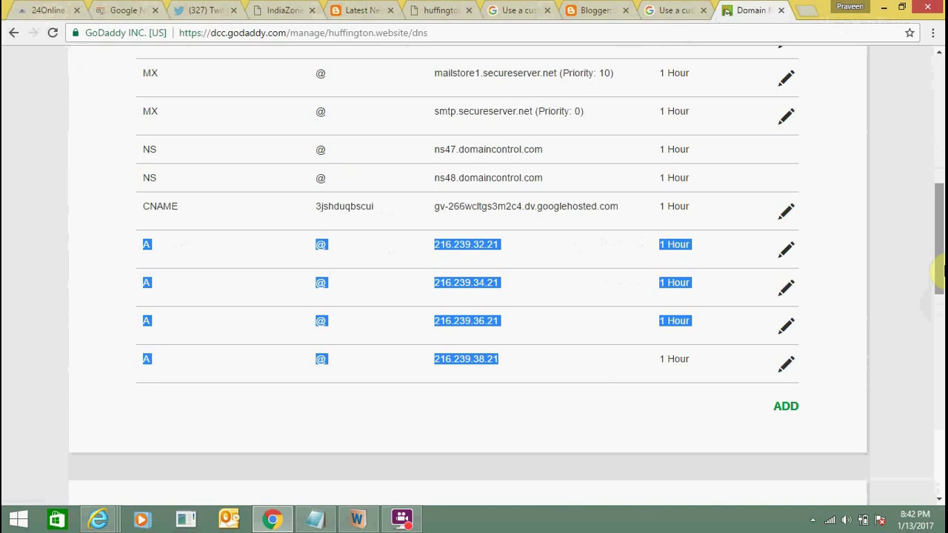
drag(940, 270, 941, 239)
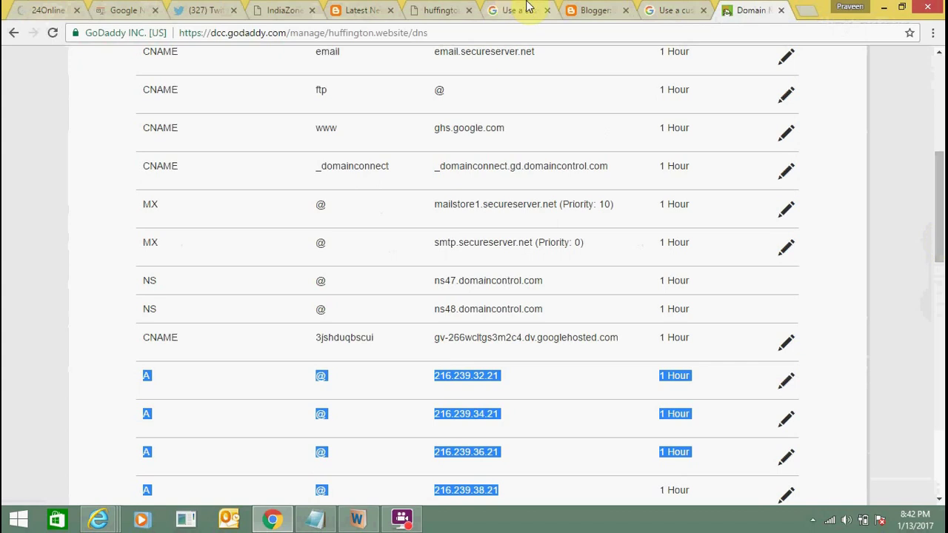
Reload huffington.website and the blog's huffingtonwebsite.blogspot.in address to check whether the custom domain works
click(436, 11)
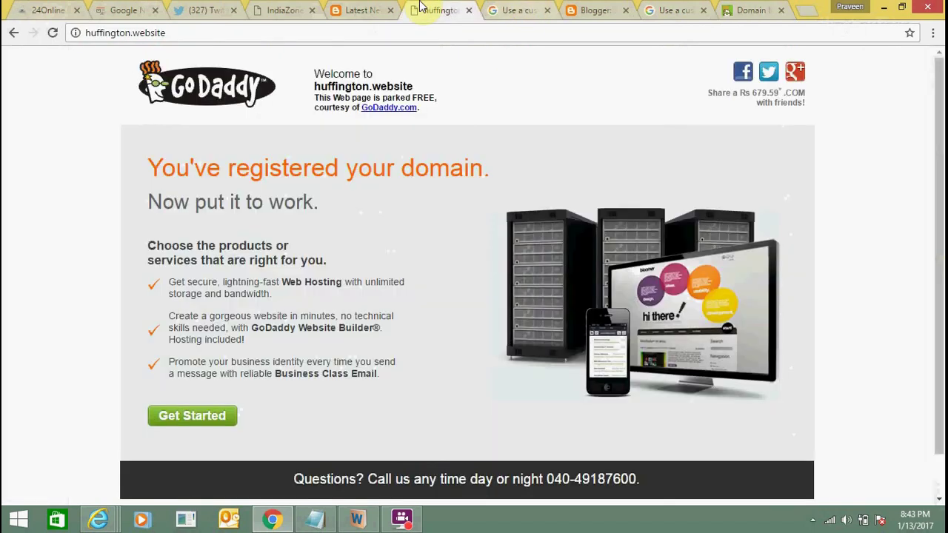
click(262, 29)
key(Return)
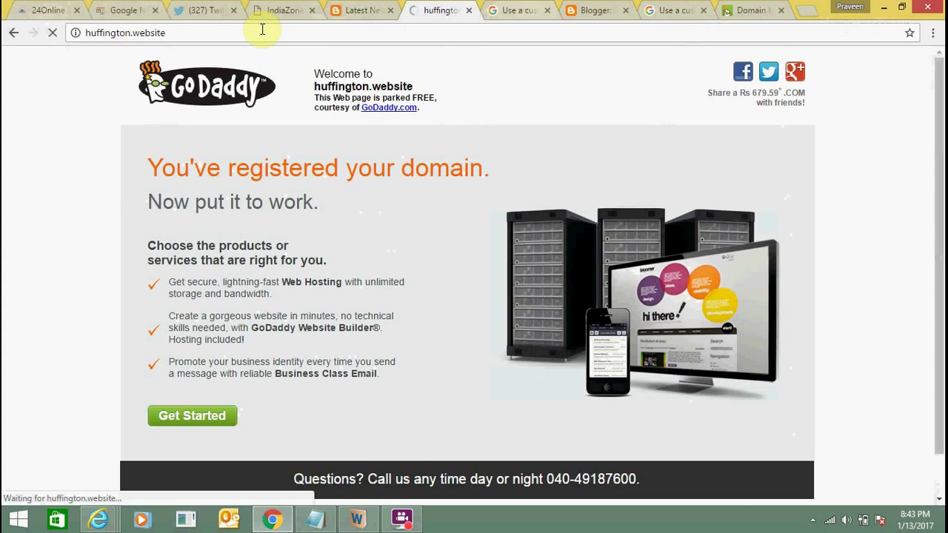
click(362, 11)
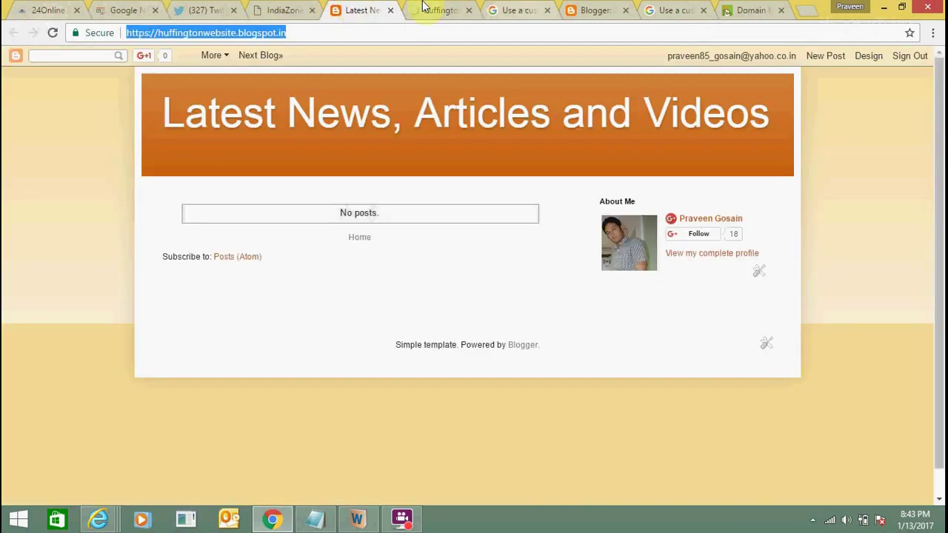
click(344, 31)
key(Return)
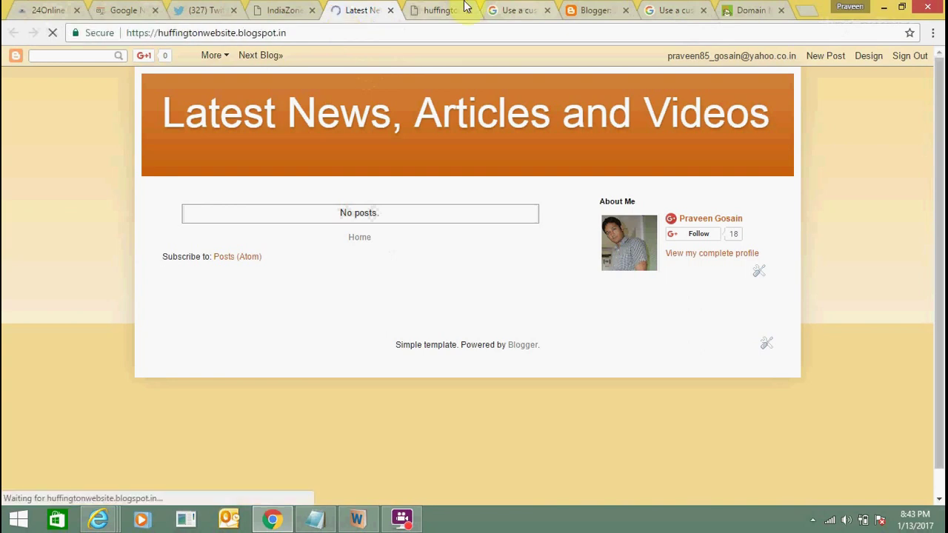
click(459, 9)
click(292, 35)
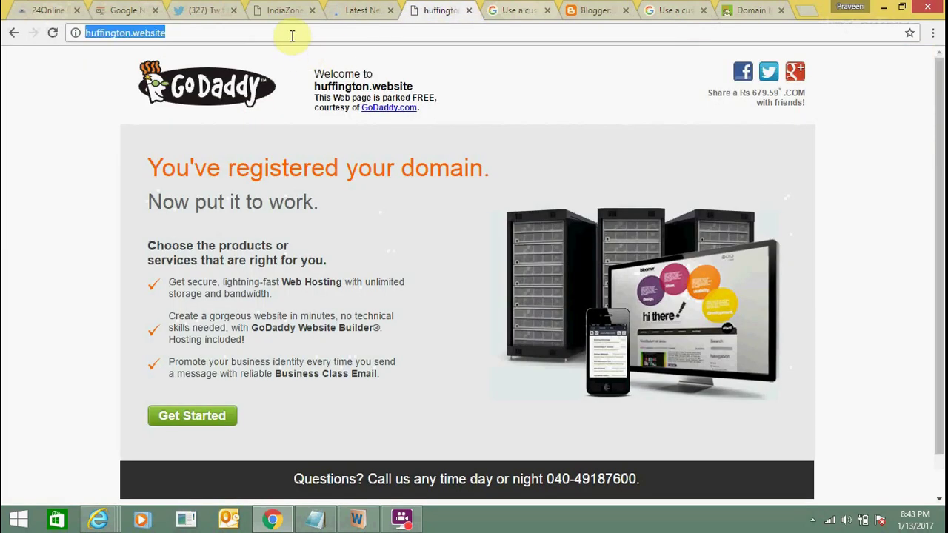
key(Home)
text(www.)
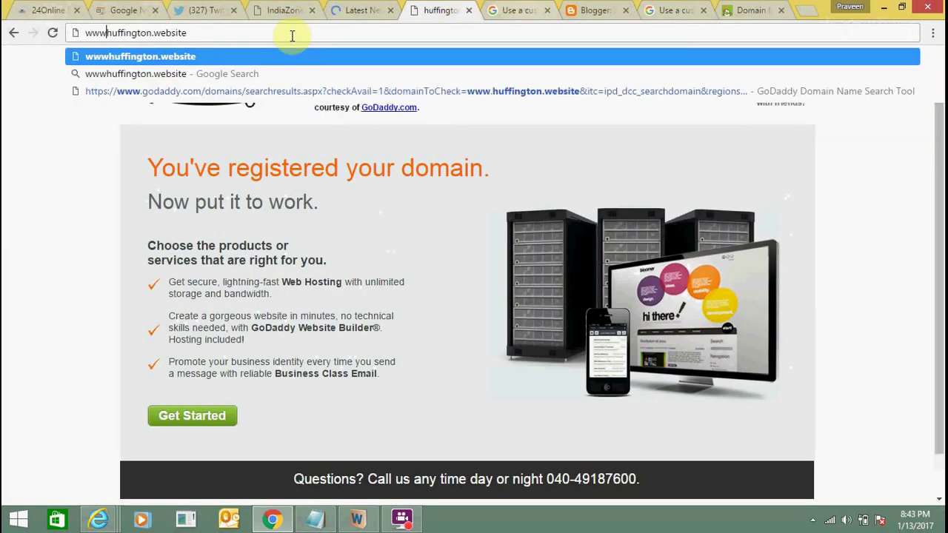
key(Return)
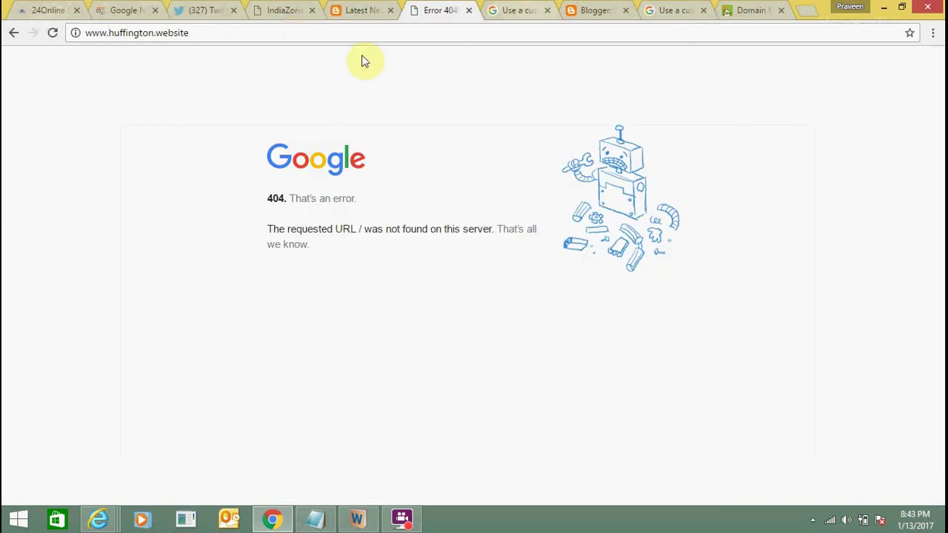
click(360, 10)
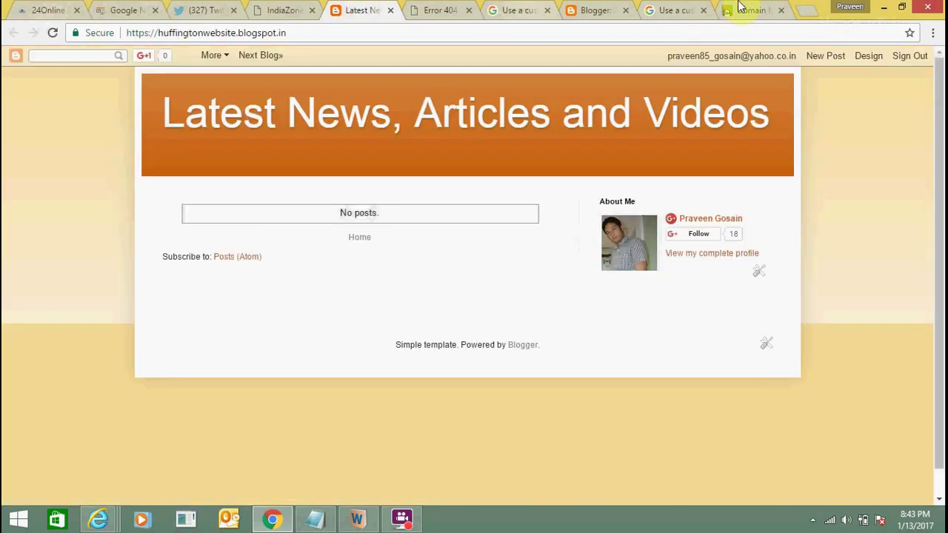
Recheck the A and CNAME records in the GoDaddy DNS list for huffington.website alongside the domain's web page
click(733, 9)
drag(939, 244, 940, 264)
click(920, 285)
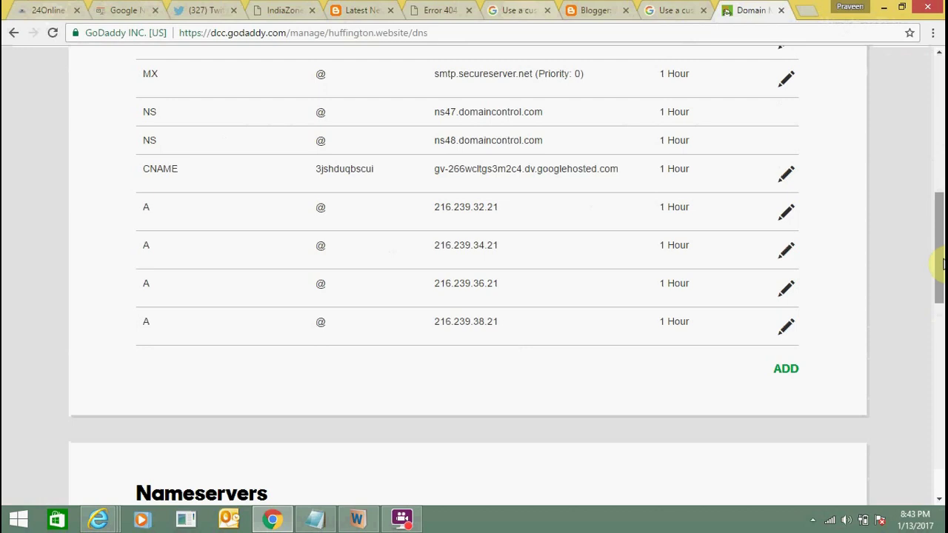
click(440, 10)
click(738, 10)
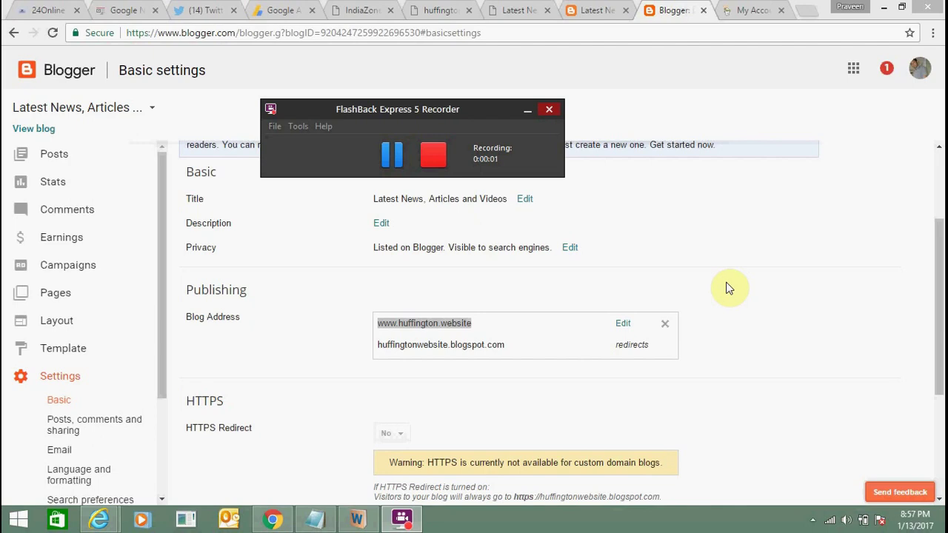
click(729, 288)
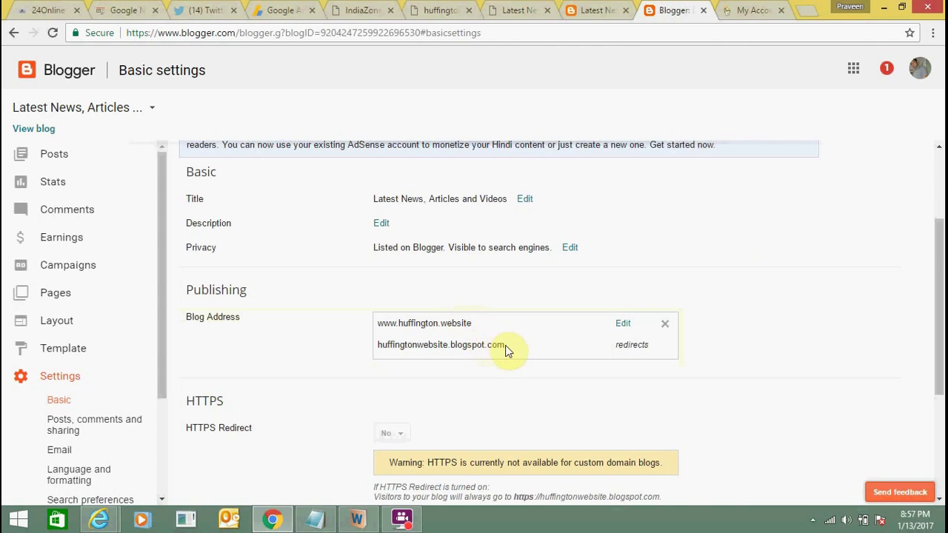
drag(505, 348, 377, 344)
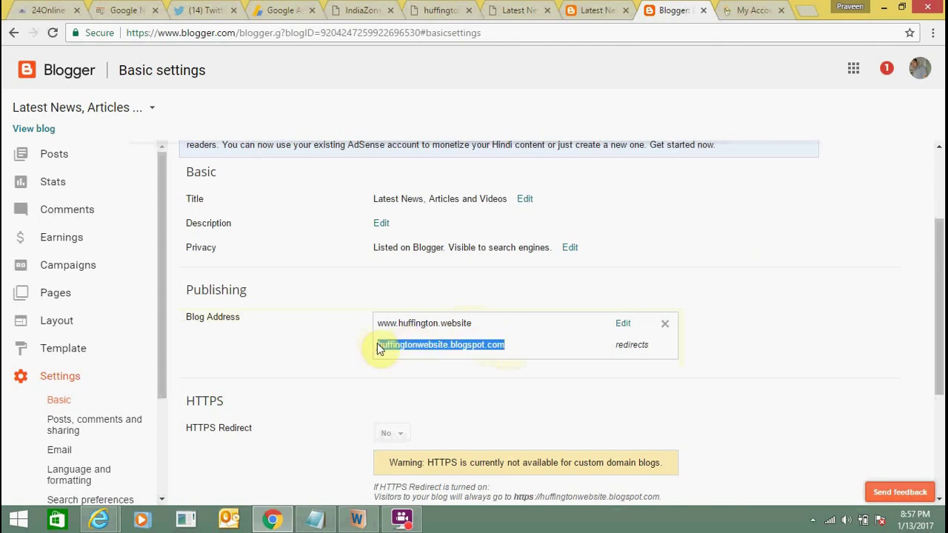
key(ctrl+c)
key(ctrl+t)
key(ctrl+v)
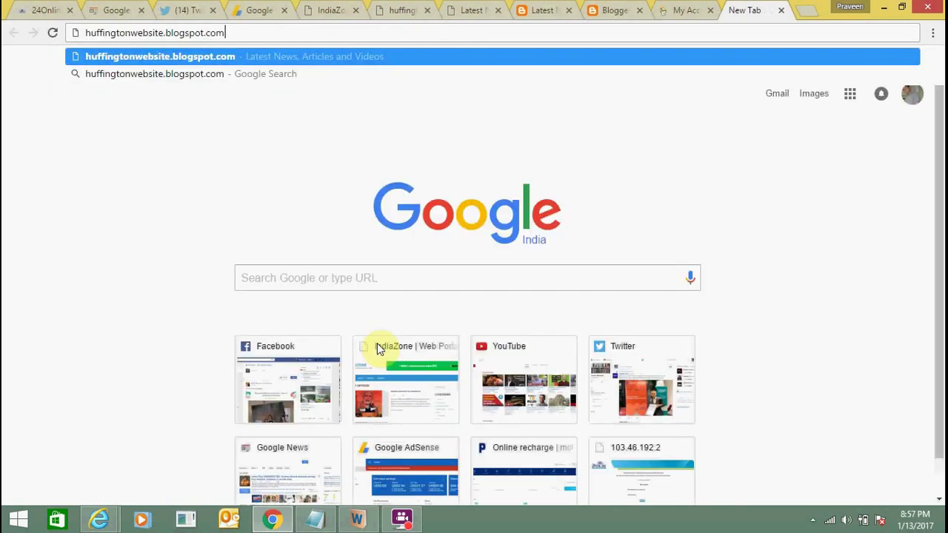
key(Return)
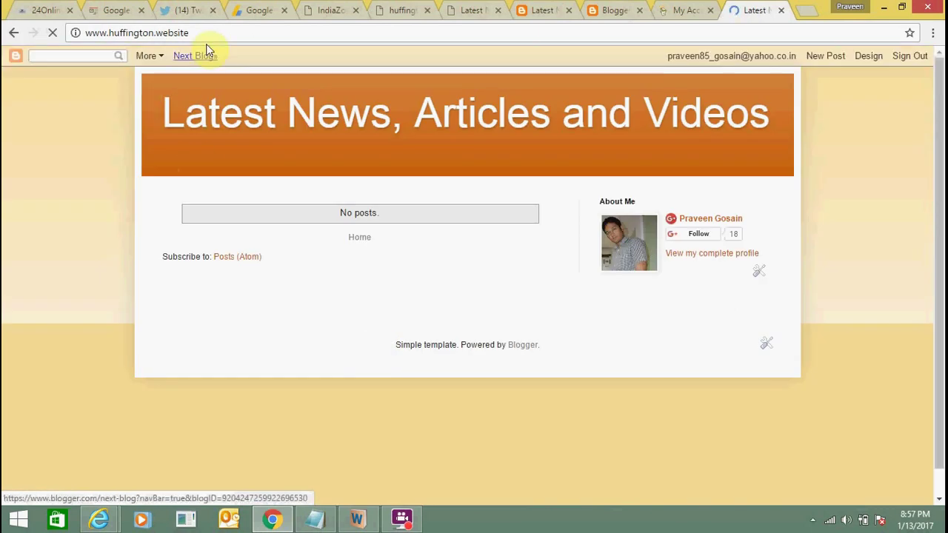
click(81, 32)
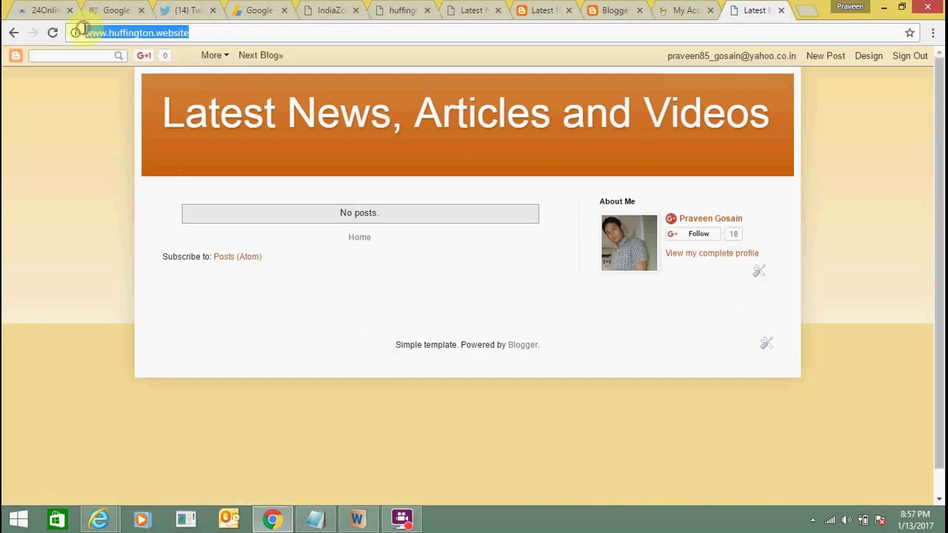
click(66, 160)
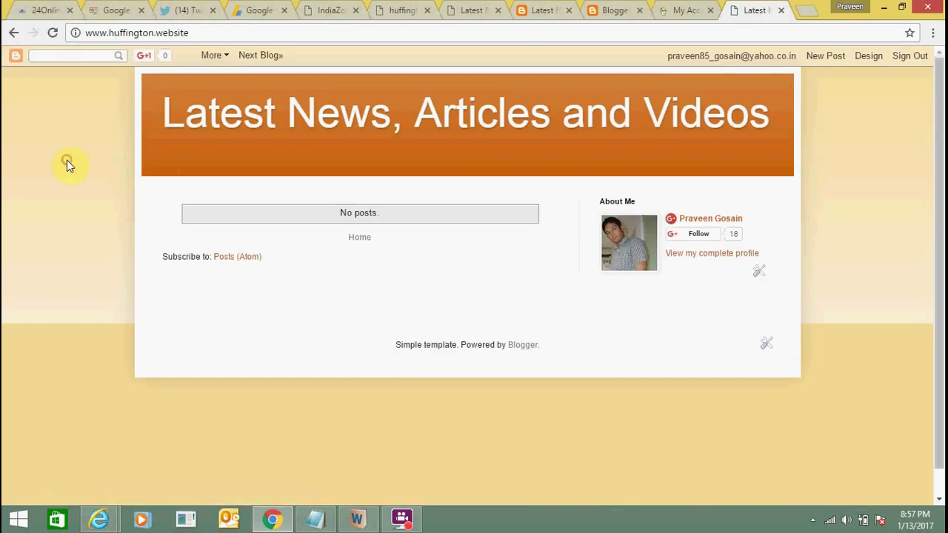
click(590, 9)
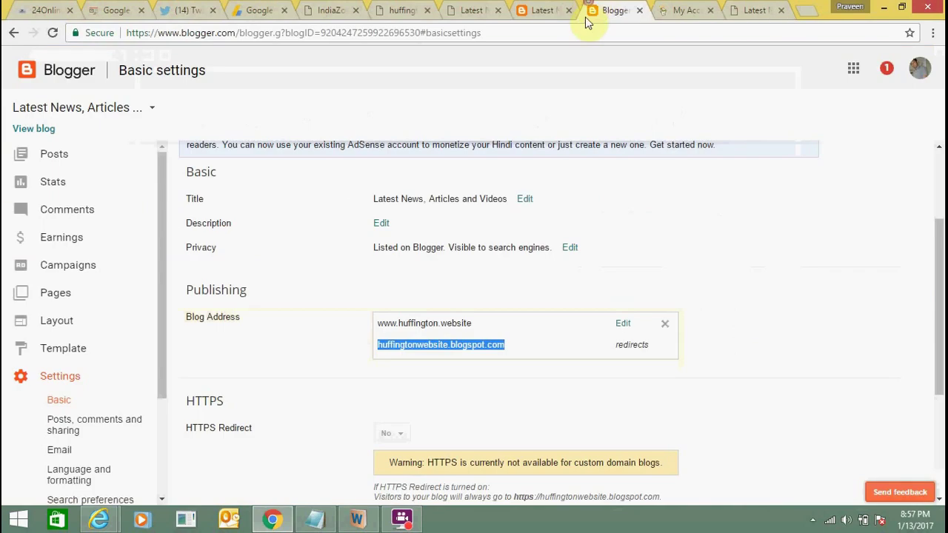
click(623, 324)
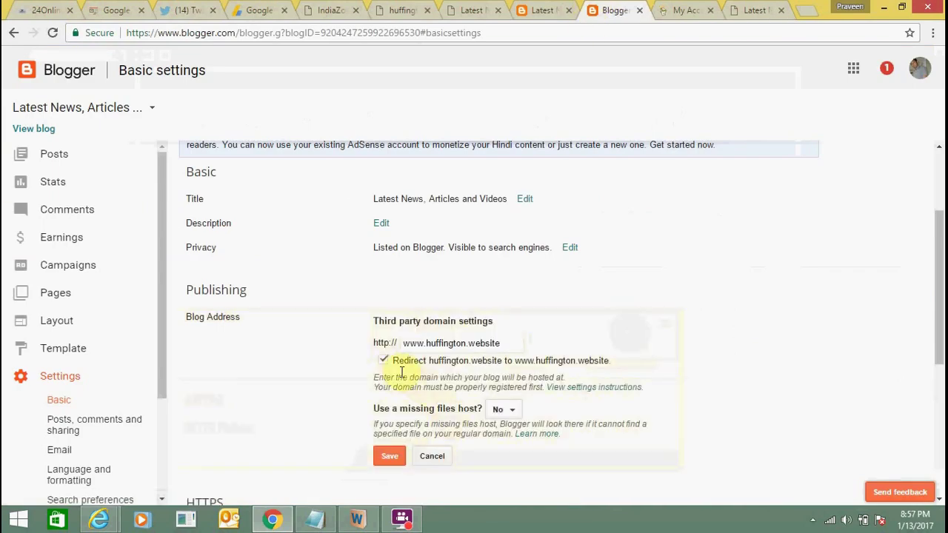
click(393, 456)
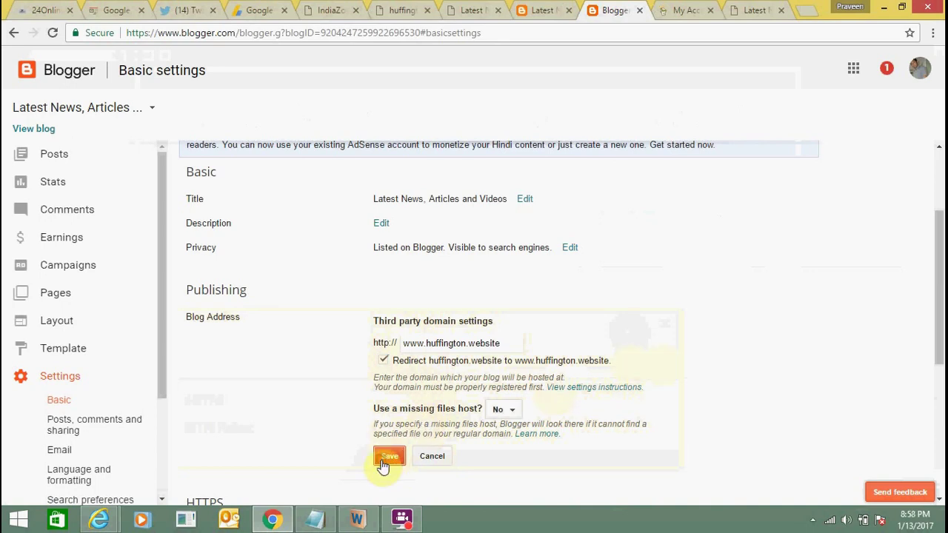
click(753, 9)
click(221, 33)
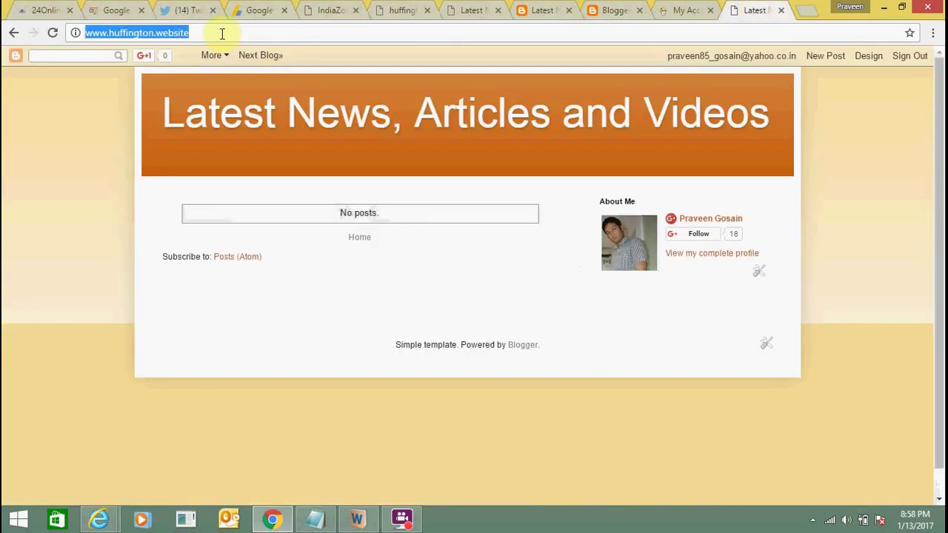
click(806, 19)
key(ctrl+v)
key(Return)
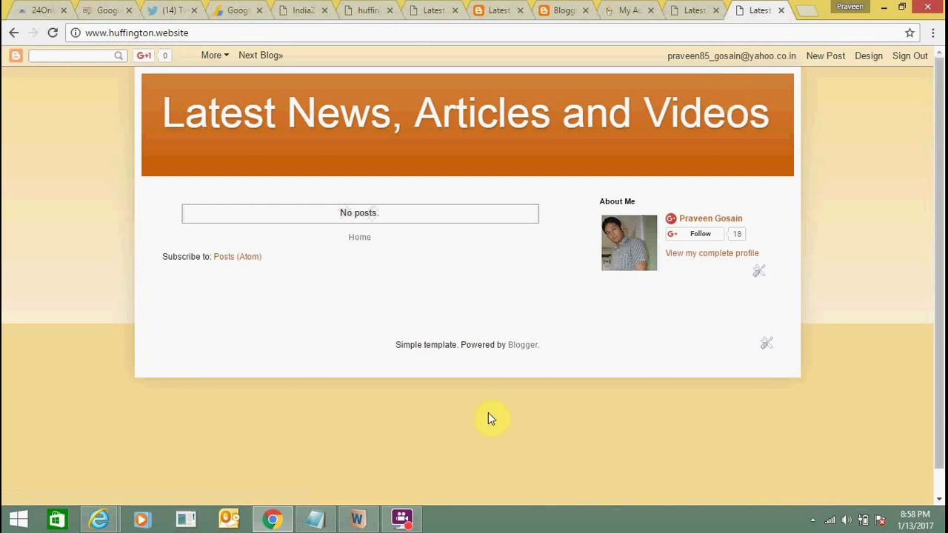
click(401, 518)
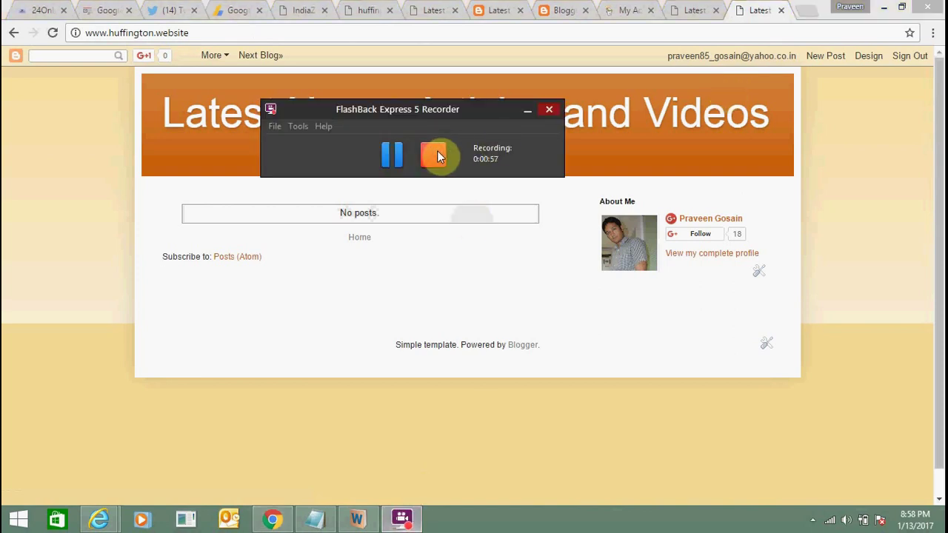